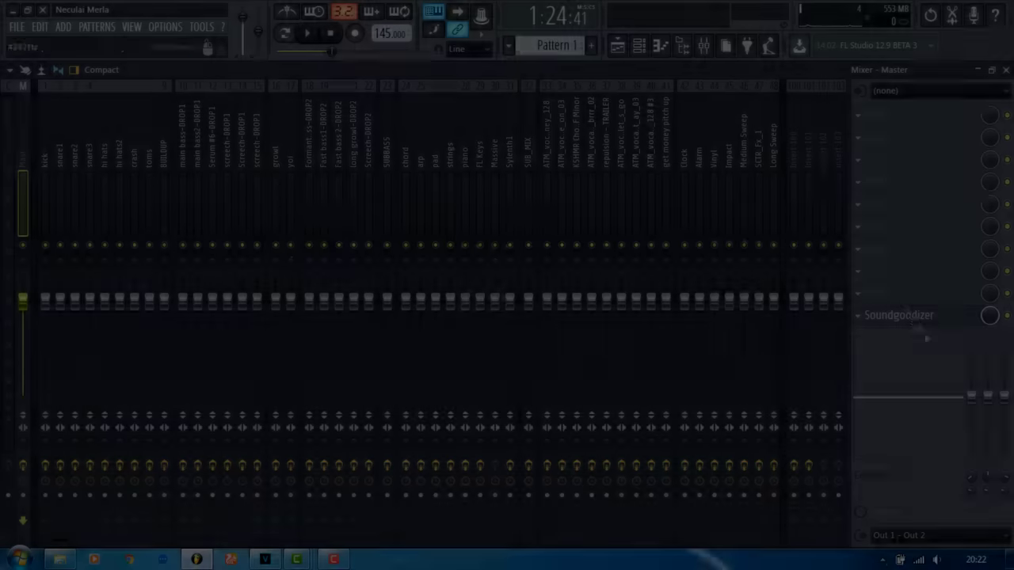
{"action": "left_click", "coordinate": [874, 292]}
{"action": "mouse_move", "coordinate": [879, 245]}
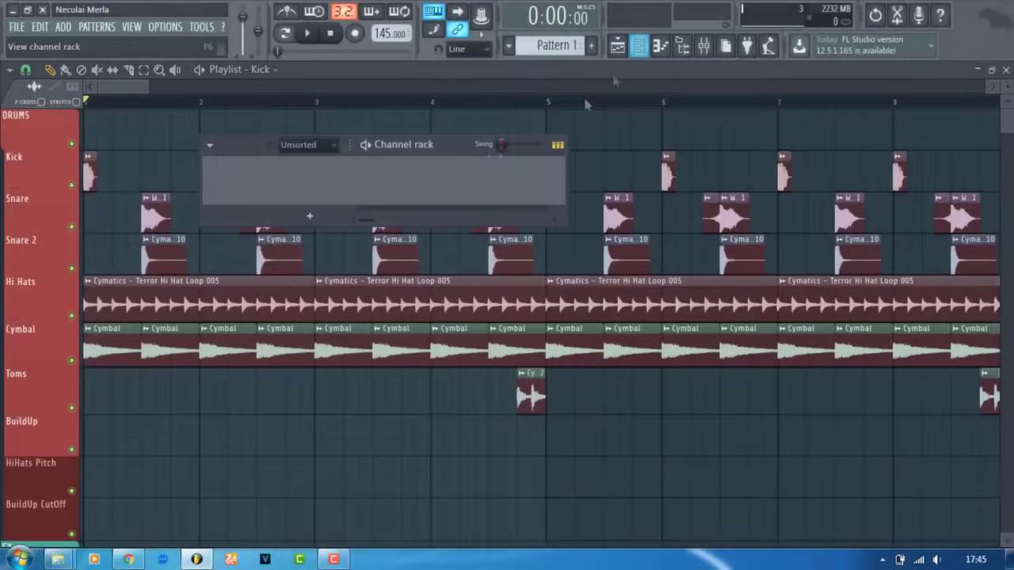
Add a Serum synthesizer channel to the channel rack and hide the plugin wrapper's detailed settings.
{"action": "left_click", "coordinate": [329, 220]}
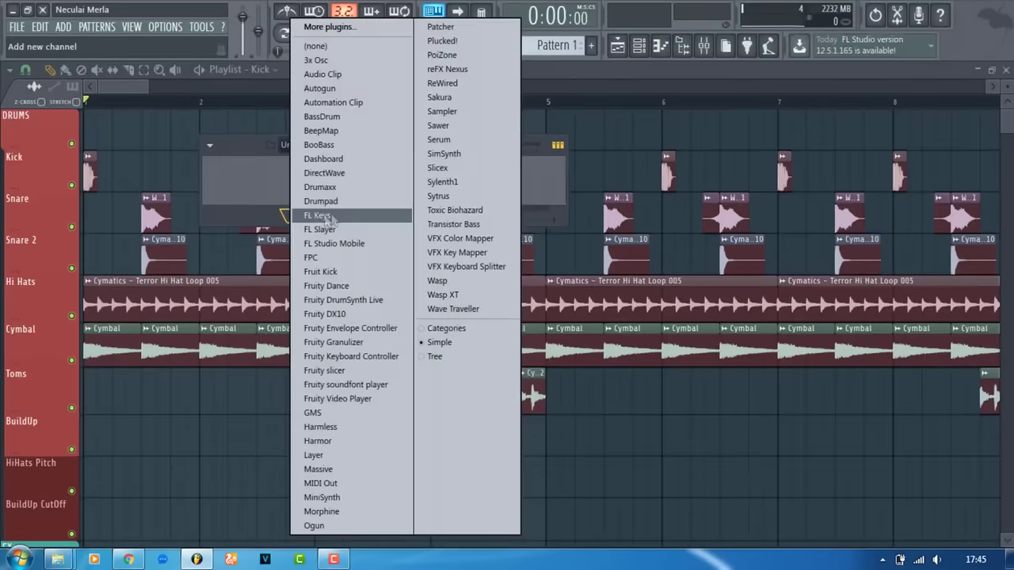
{"action": "left_click", "coordinate": [438, 139]}
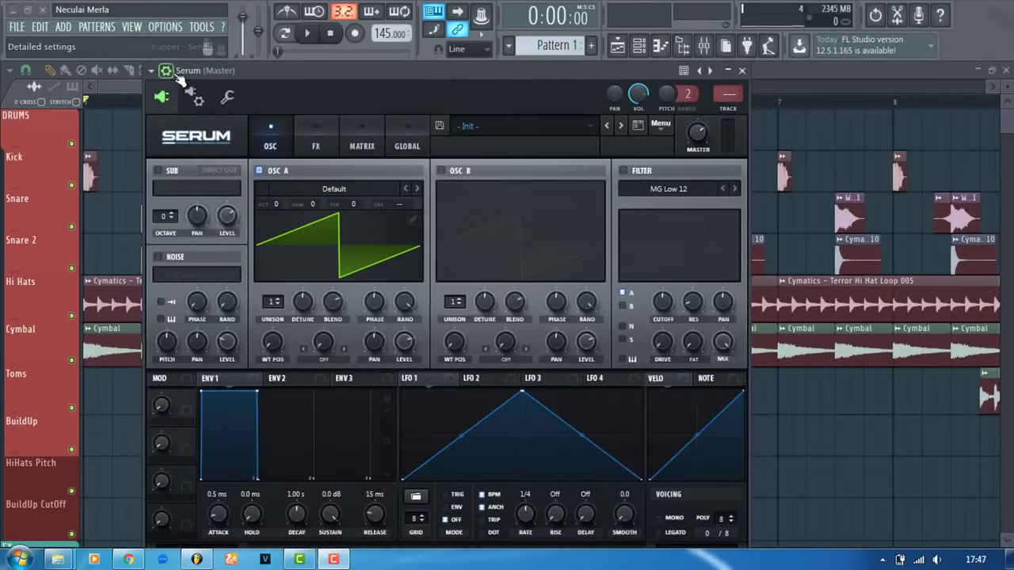
{"action": "left_click", "coordinate": [171, 72]}
Load the Square Saw wavetable into oscillator A and set its octave to -2.
{"action": "left_click", "coordinate": [343, 153]}
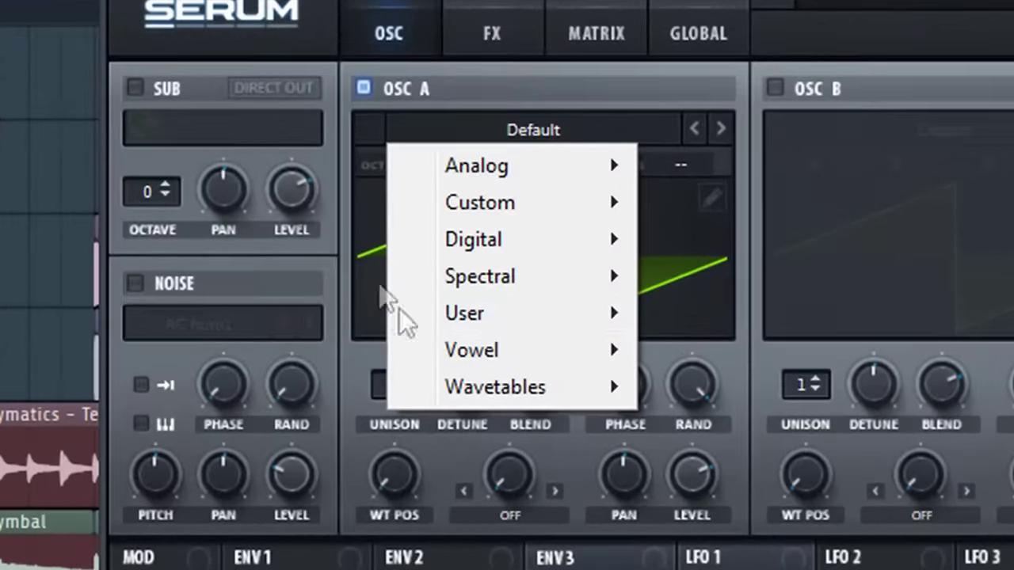
{"action": "mouse_move", "coordinate": [516, 321]}
{"action": "left_click", "coordinate": [738, 316]}
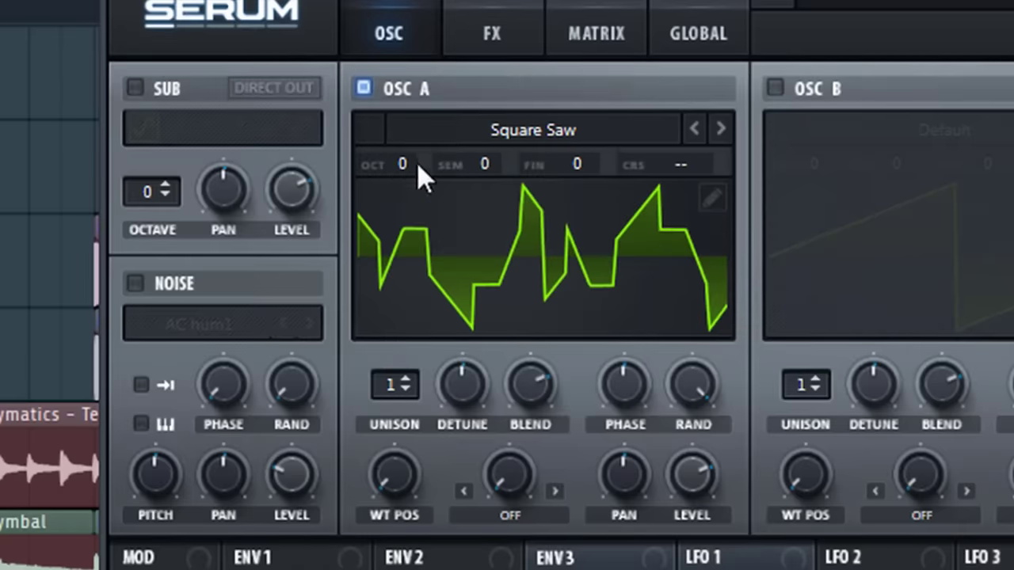
{"action": "left_click_drag", "start_coordinate": [401, 164], "coordinate": [396, 249]}
Set oscillator A's wavetable position to 256, its level to 0% and its warp mode to FM (from B).
{"action": "left_click", "coordinate": [403, 478]}
{"action": "left_click_drag", "start_coordinate": [394, 473], "coordinate": [393, 380]}
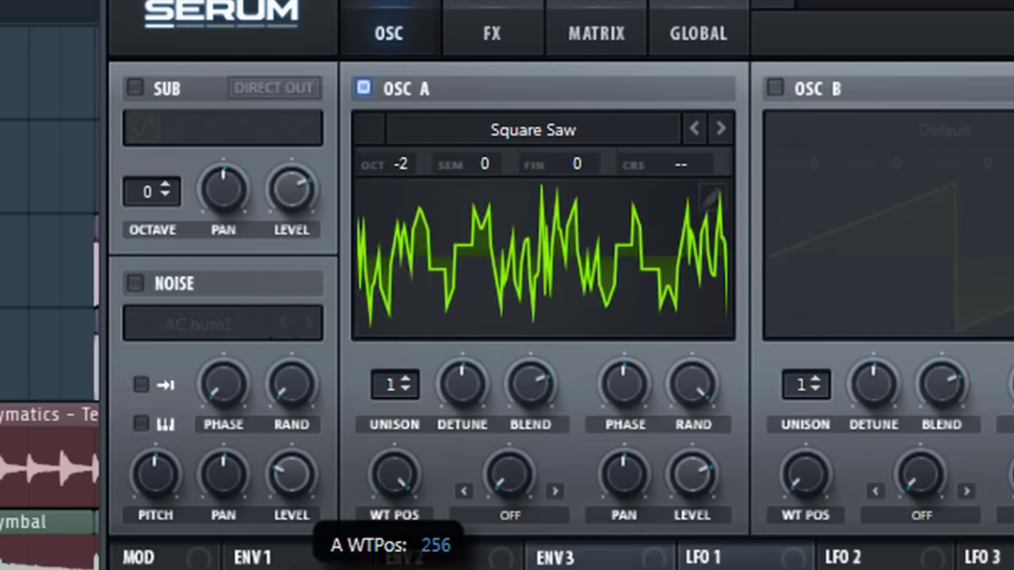
{"action": "left_click_drag", "start_coordinate": [689, 483], "coordinate": [689, 542]}
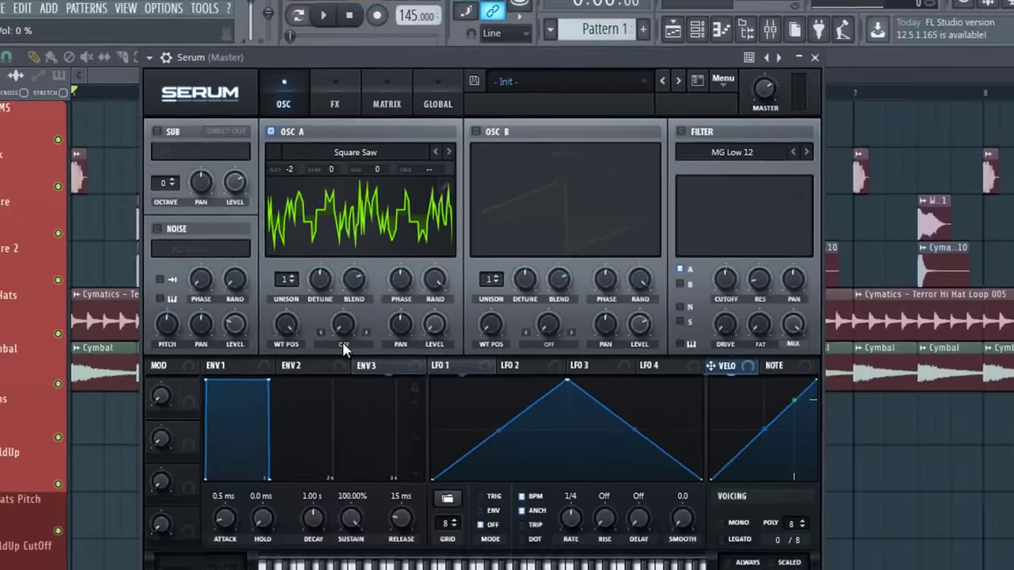
{"action": "left_click", "coordinate": [510, 514]}
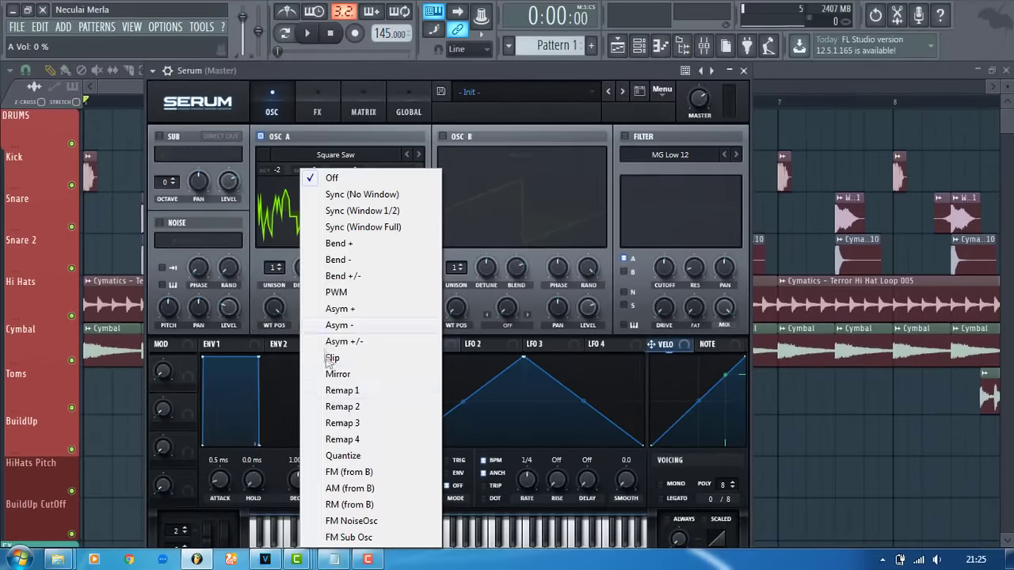
{"action": "left_click", "coordinate": [349, 472]}
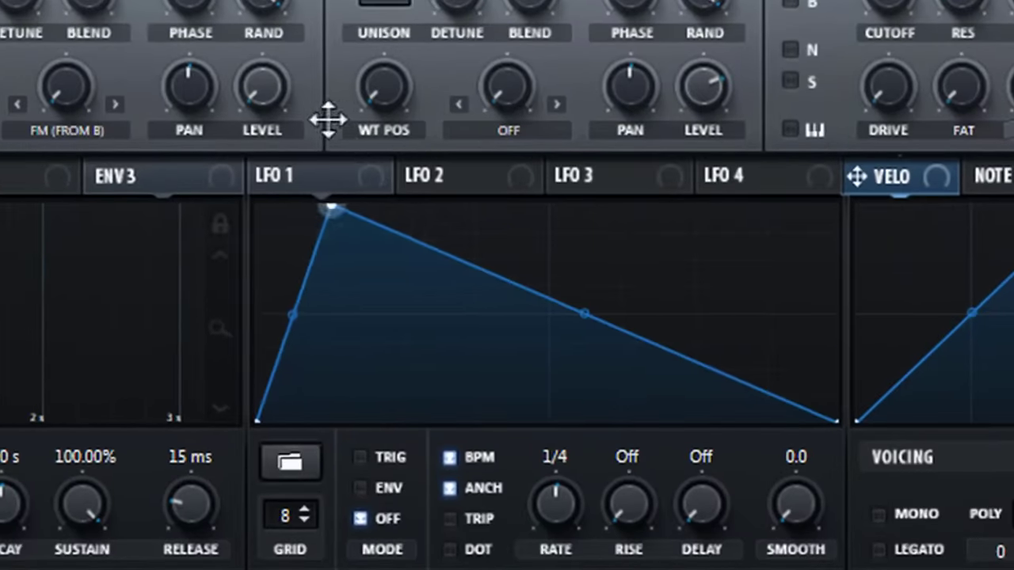
Reshape LFO 1 into a fast curved rise and slow curved decay, and assign it to oscillator A's wavetable position and level.
{"action": "double_click", "coordinate": [615, 326]}
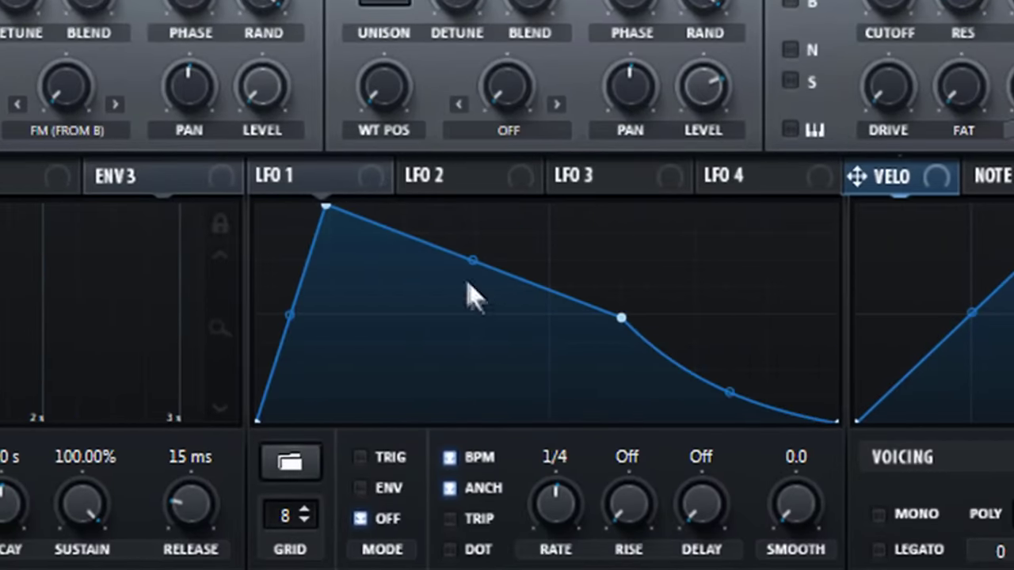
{"action": "left_click_drag", "start_coordinate": [472, 260], "coordinate": [472, 231]}
{"action": "left_click_drag", "start_coordinate": [287, 285], "coordinate": [282, 166]}
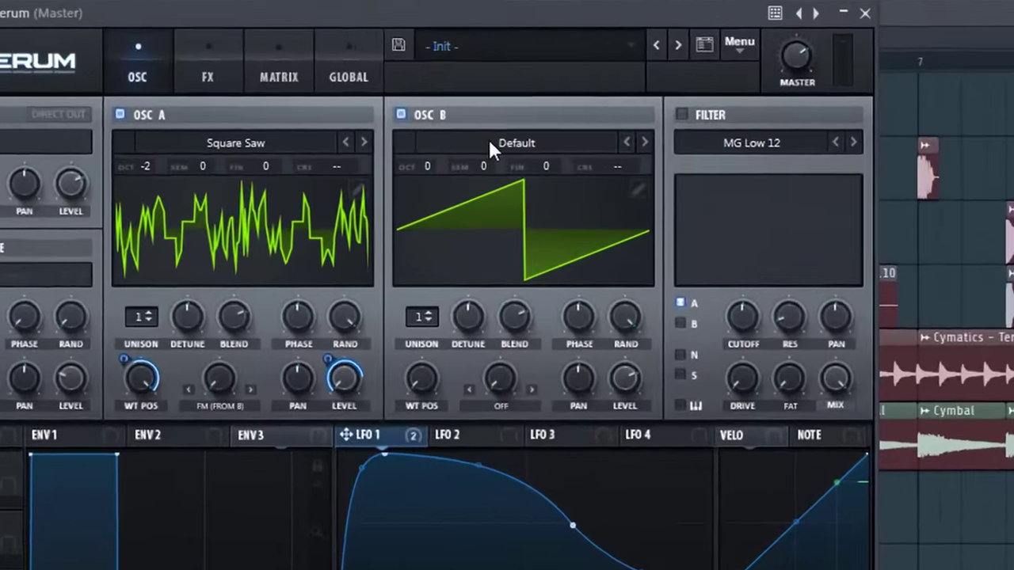
Load the Basic Shapes wavetable into oscillator B, lower its level to minimum and set its octave to +1.
{"action": "left_click", "coordinate": [489, 140]}
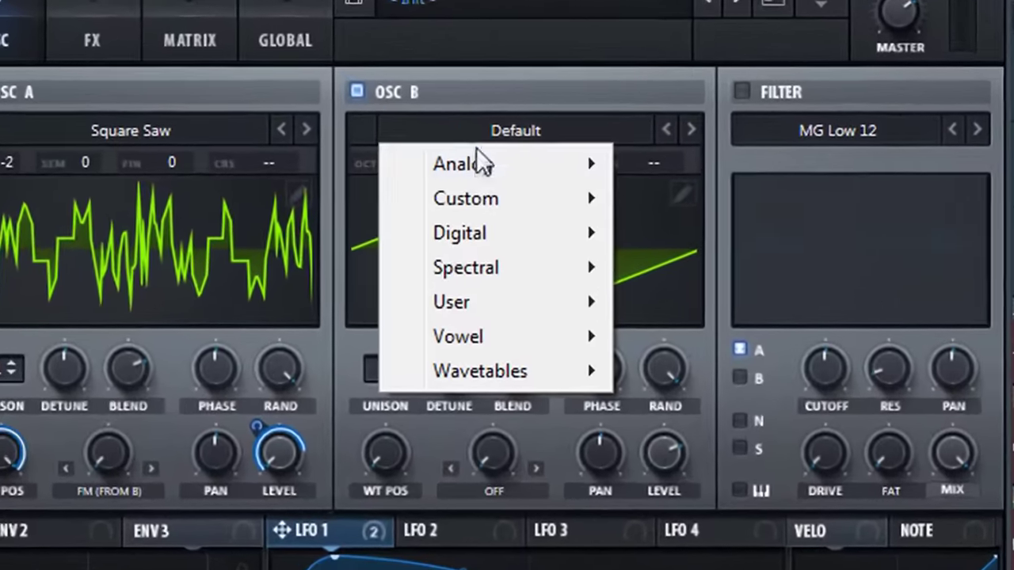
{"action": "mouse_move", "coordinate": [487, 174]}
{"action": "left_click", "coordinate": [683, 207]}
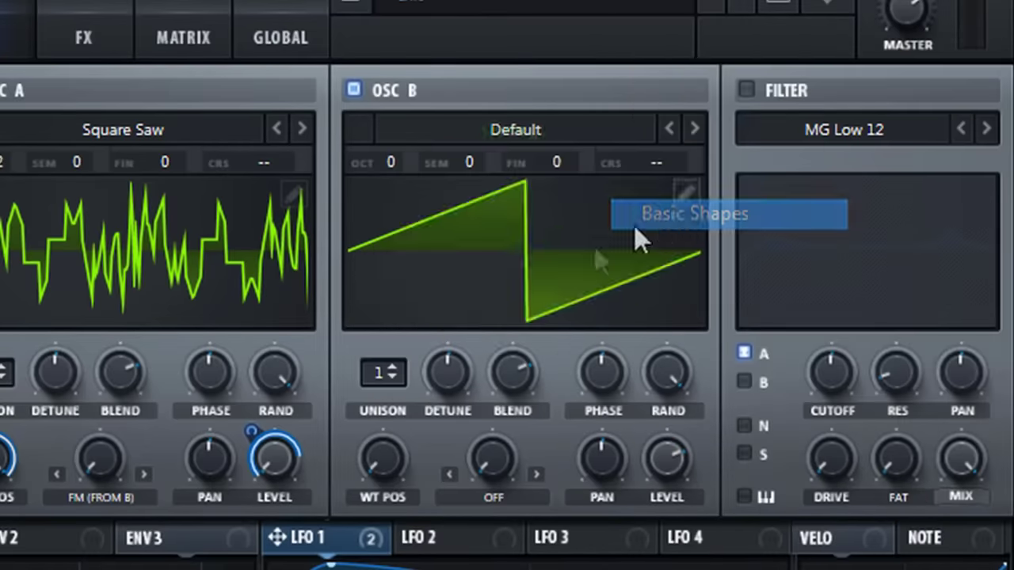
{"action": "left_click_drag", "start_coordinate": [680, 468], "coordinate": [680, 507]}
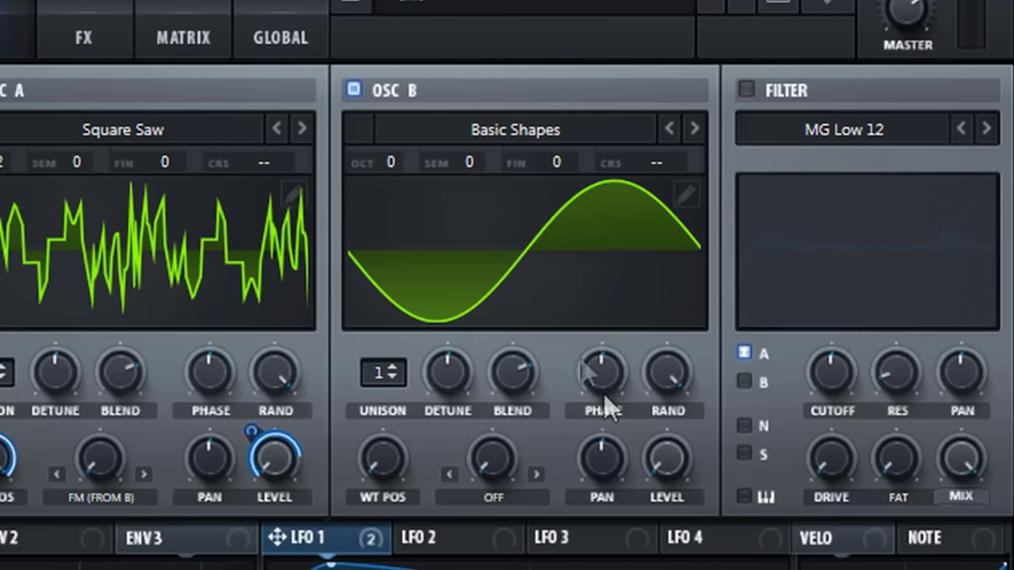
{"action": "left_click", "coordinate": [394, 160]}
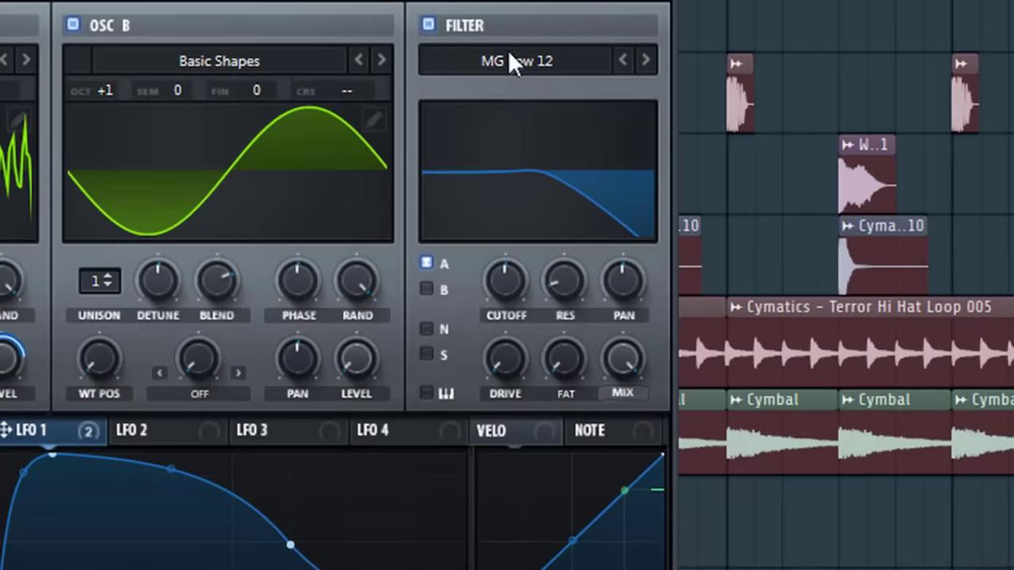
Set the filter type to the multi filter HP 12 and lower its cutoff.
{"action": "left_click", "coordinate": [509, 61]}
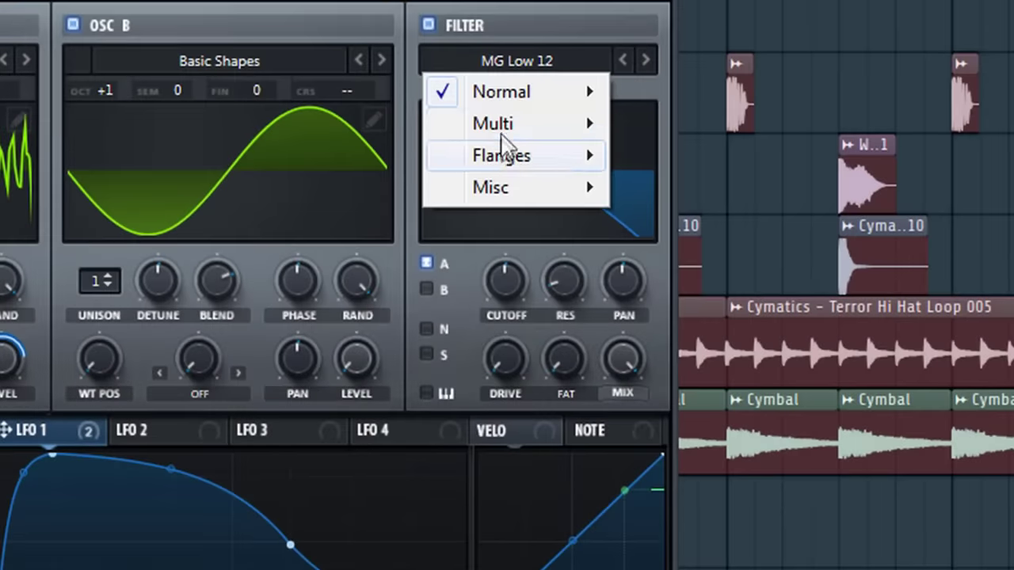
{"action": "mouse_move", "coordinate": [505, 126]}
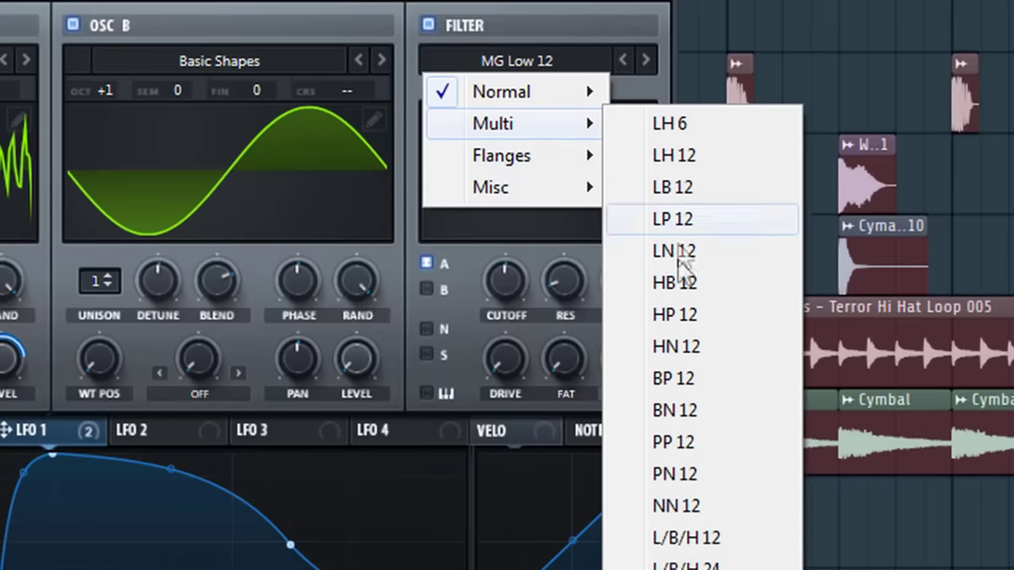
{"action": "left_click", "coordinate": [688, 314]}
{"action": "left_click_drag", "start_coordinate": [505, 279], "coordinate": [501, 390]}
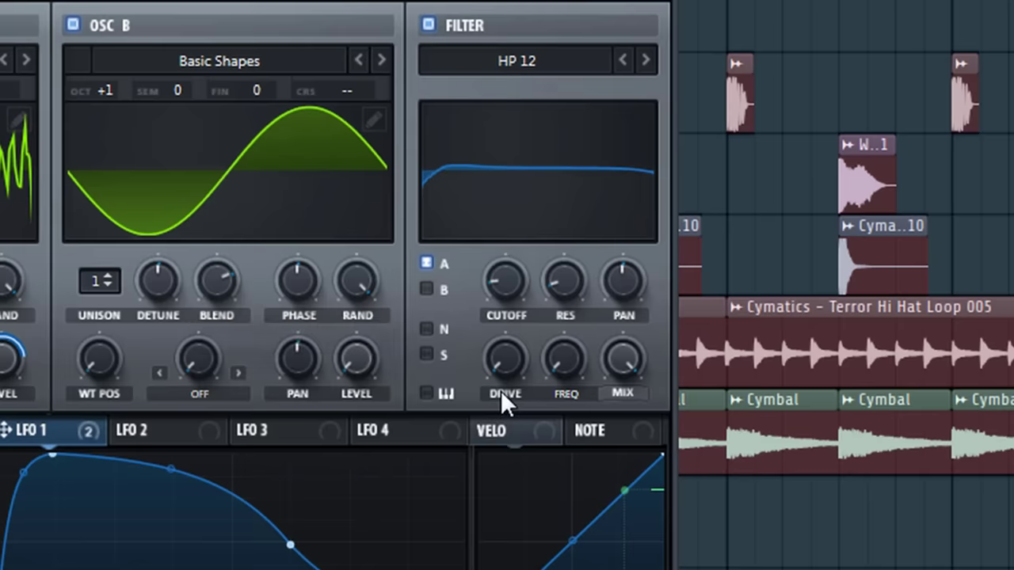
Raise the filter resonance to 48%, modulate its cutoff, resonance, drive and frequency with LFO 1, and set the LFO mode to TRIG.
{"action": "left_click_drag", "start_coordinate": [431, 402], "coordinate": [475, 328]}
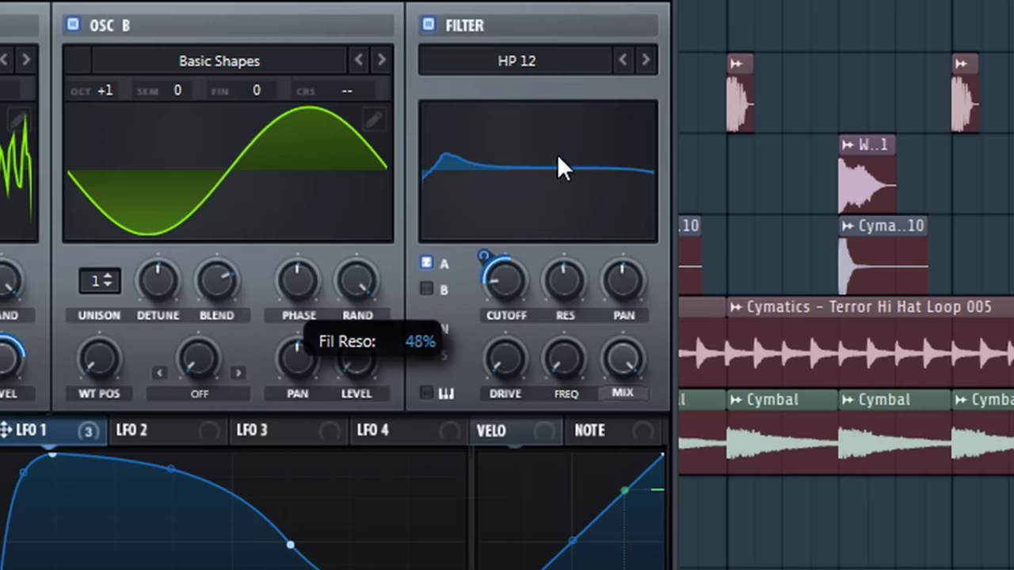
{"action": "left_click_drag", "start_coordinate": [14, 431], "coordinate": [541, 304]}
{"action": "left_click_drag", "start_coordinate": [448, 404], "coordinate": [477, 400]}
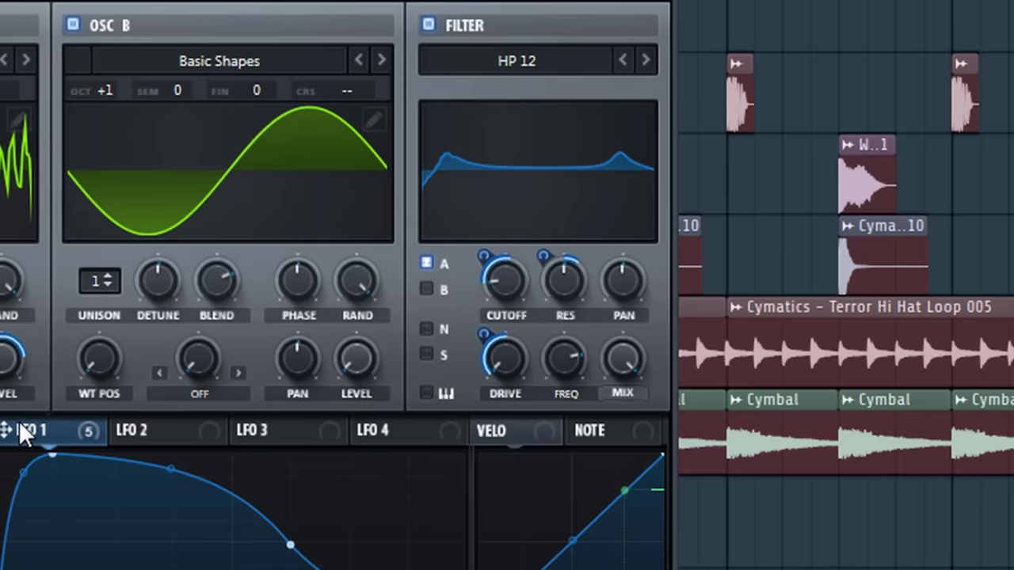
{"action": "left_click_drag", "start_coordinate": [554, 343], "coordinate": [552, 390]}
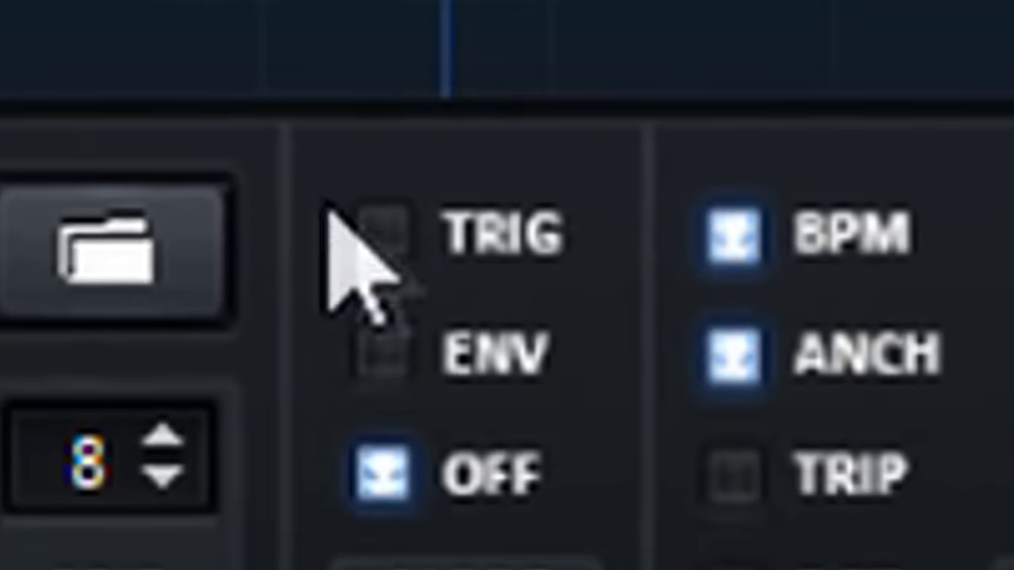
{"action": "left_click", "coordinate": [425, 229]}
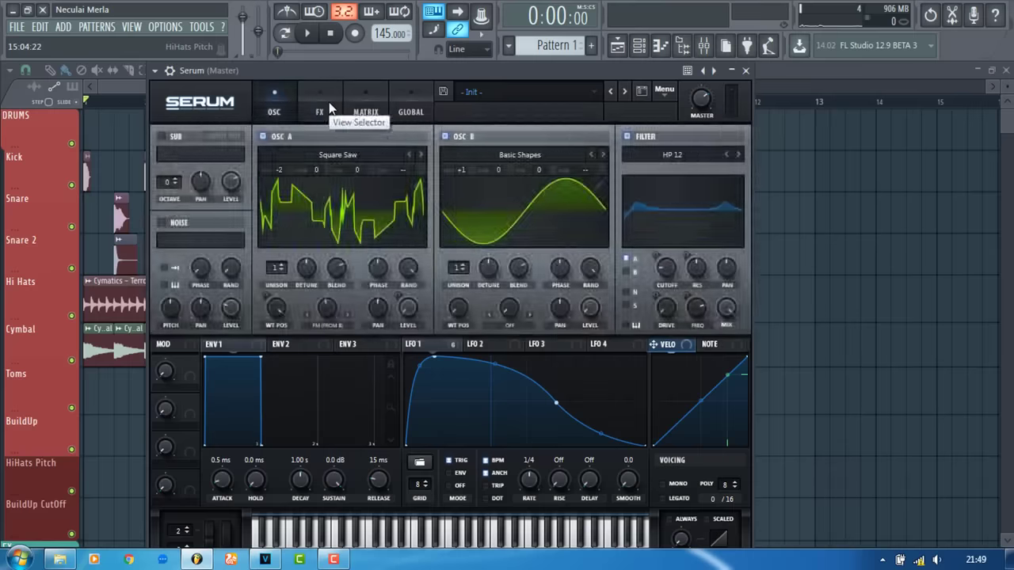
Enable all ten effects in Serum's FX section, from Distortion through Filter.
{"action": "left_click", "coordinate": [319, 106]}
{"action": "left_click", "coordinate": [311, 91]}
{"action": "left_click", "coordinate": [311, 183]}
{"action": "left_click", "coordinate": [311, 274]}
{"action": "left_click", "coordinate": [311, 367]}
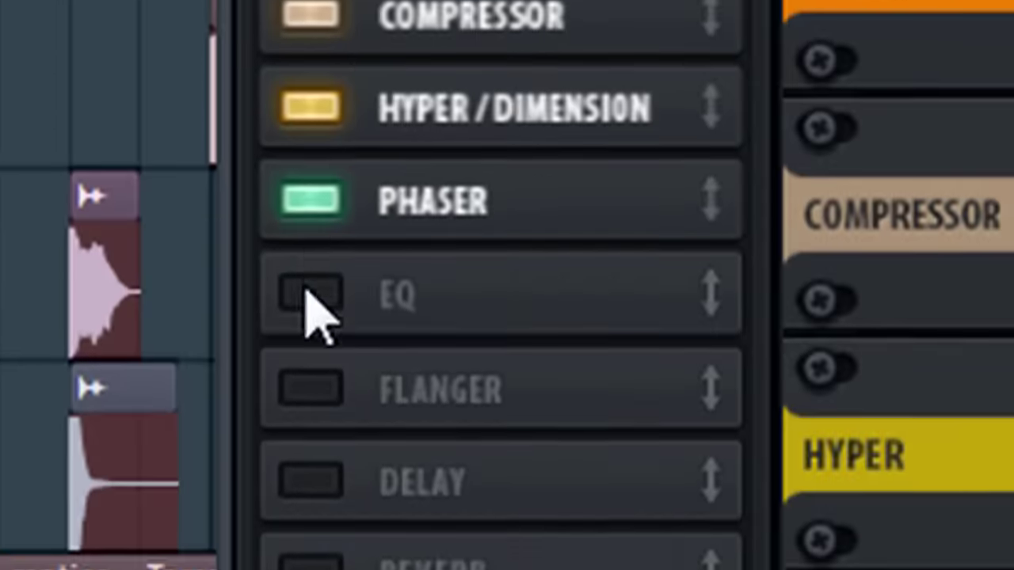
{"action": "left_click", "coordinate": [311, 460]}
{"action": "left_click", "coordinate": [311, 552]}
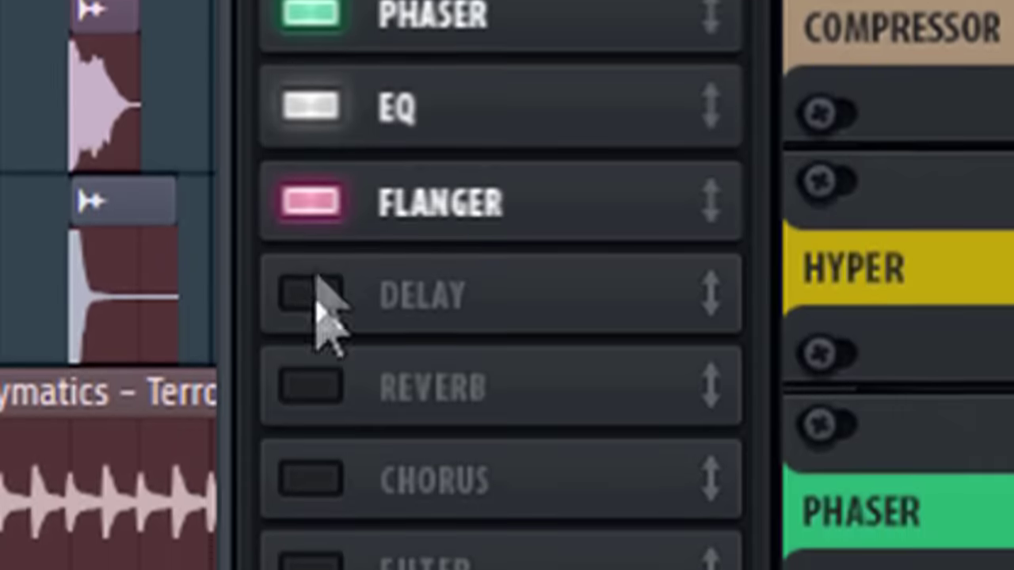
{"action": "left_click", "coordinate": [310, 295]}
{"action": "left_click", "coordinate": [310, 387]}
{"action": "left_click", "coordinate": [311, 478]}
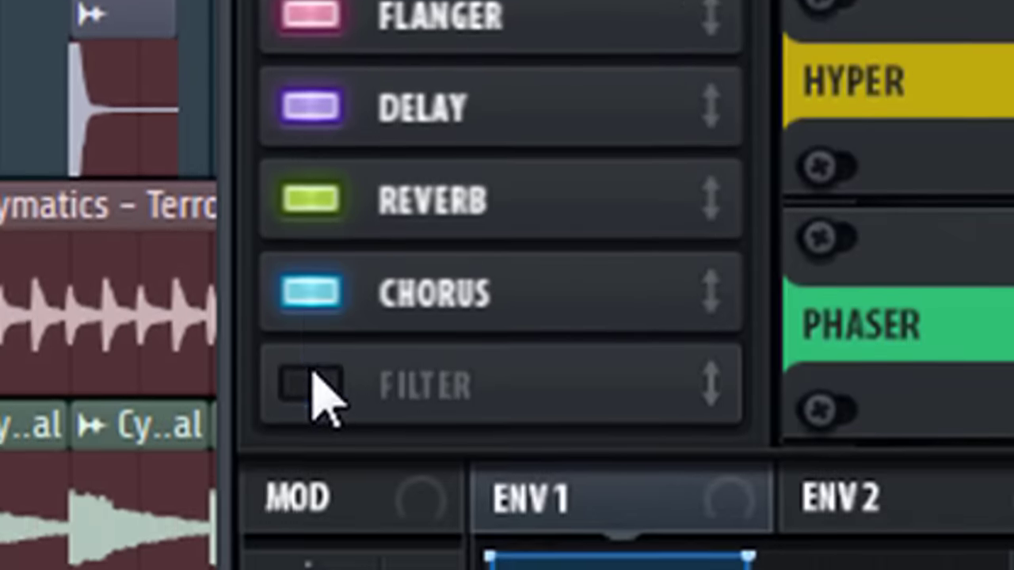
{"action": "left_click", "coordinate": [310, 564]}
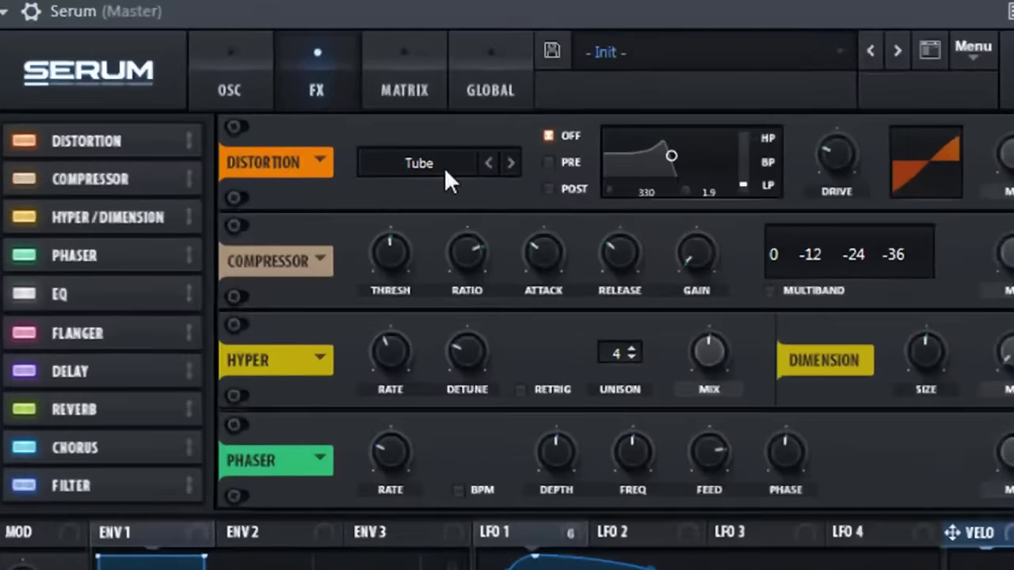
Set the distortion type to SoftClip and raise its drive to maximum.
{"action": "left_click", "coordinate": [443, 167]}
{"action": "left_click", "coordinate": [519, 269]}
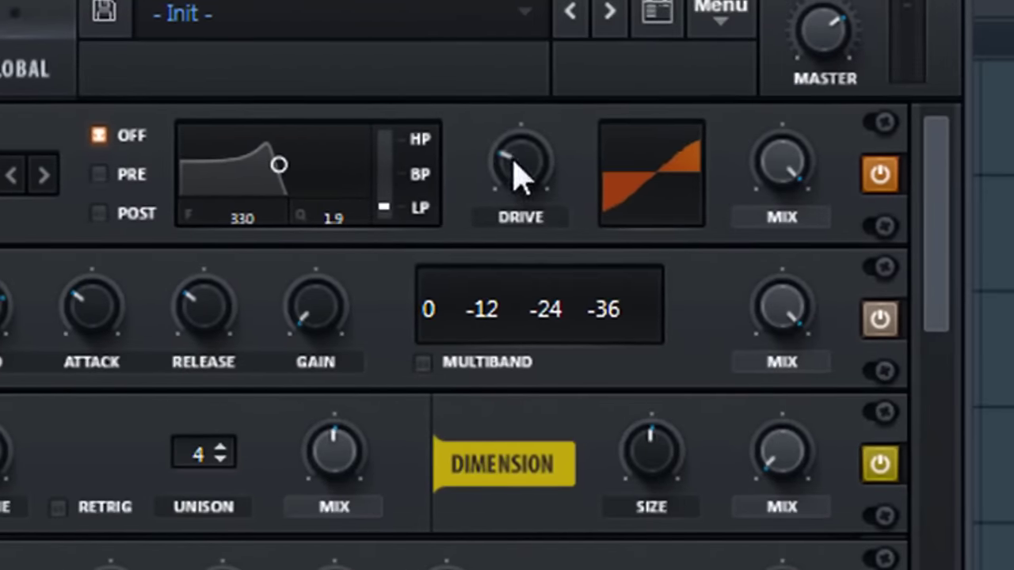
{"action": "left_click_drag", "start_coordinate": [521, 170], "coordinate": [522, 87]}
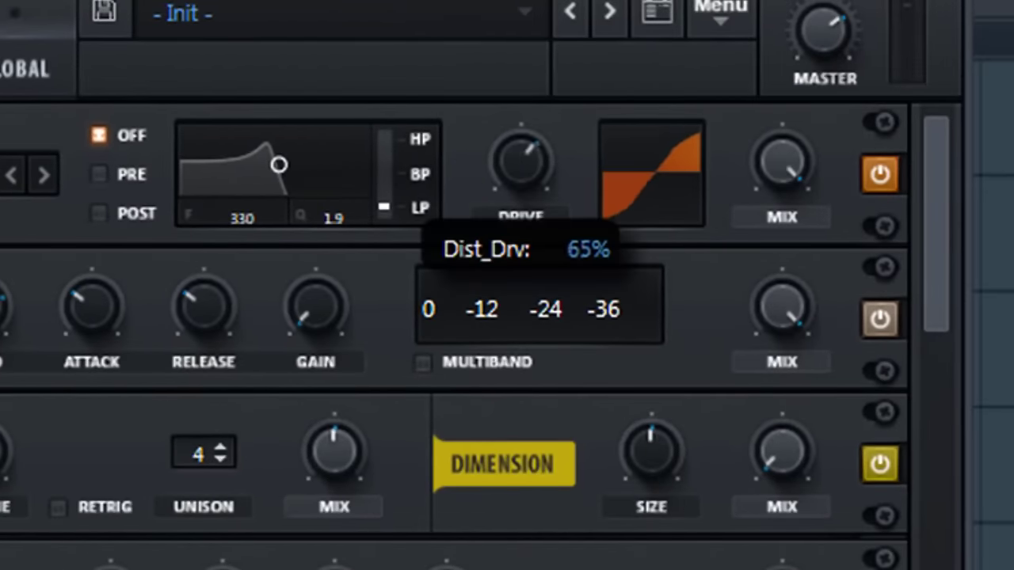
Enable the compressor's multiband mode, and set the Dimension size to 5% with its mix at about half.
{"action": "left_click", "coordinate": [422, 363]}
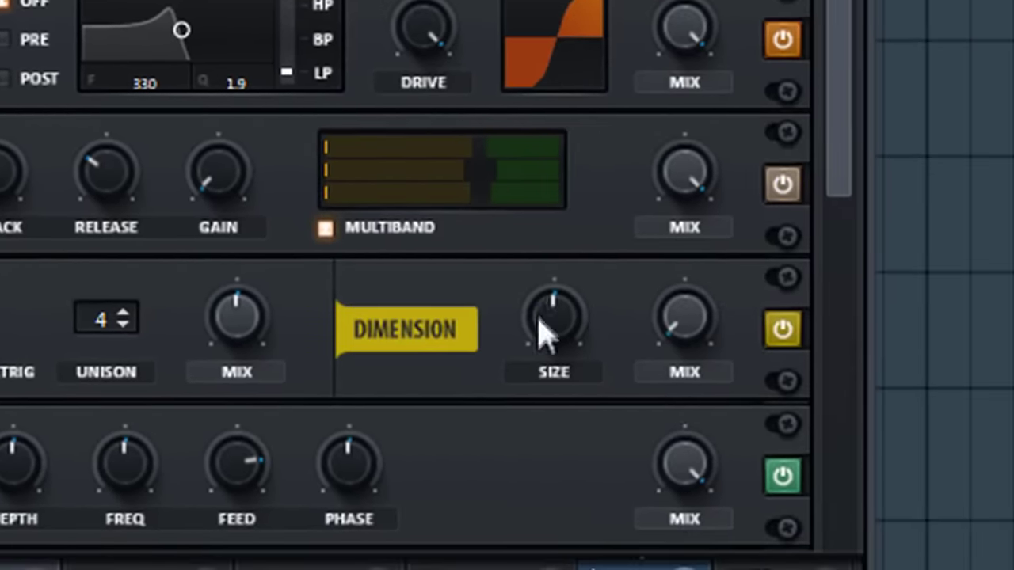
{"action": "left_click_drag", "start_coordinate": [538, 315], "coordinate": [539, 488]}
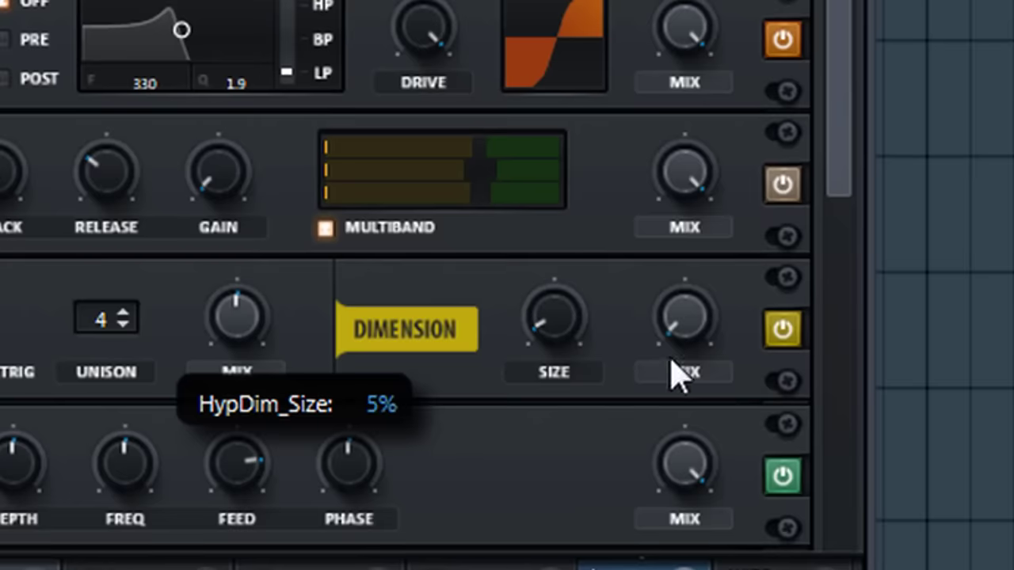
{"action": "left_click_drag", "start_coordinate": [680, 320], "coordinate": [645, 135]}
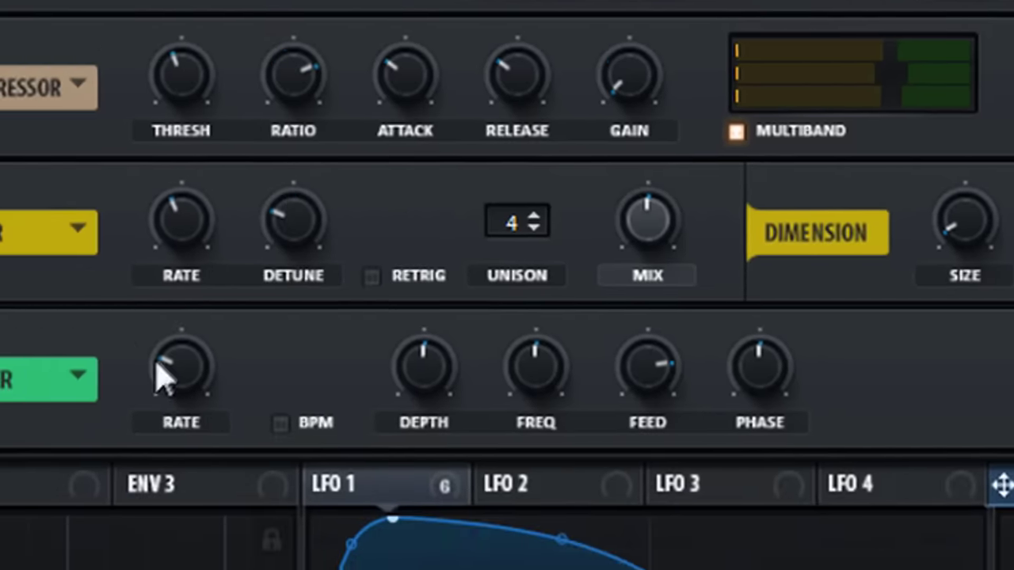
Lower the phaser's rate and depth to minimum, reduce its frequency and mix, and modulate the frequency with LFO 1.
{"action": "left_click_drag", "start_coordinate": [320, 320], "coordinate": [304, 460]}
{"action": "left_click_drag", "start_coordinate": [599, 348], "coordinate": [599, 428]}
{"action": "left_click_drag", "start_coordinate": [698, 344], "coordinate": [702, 456]}
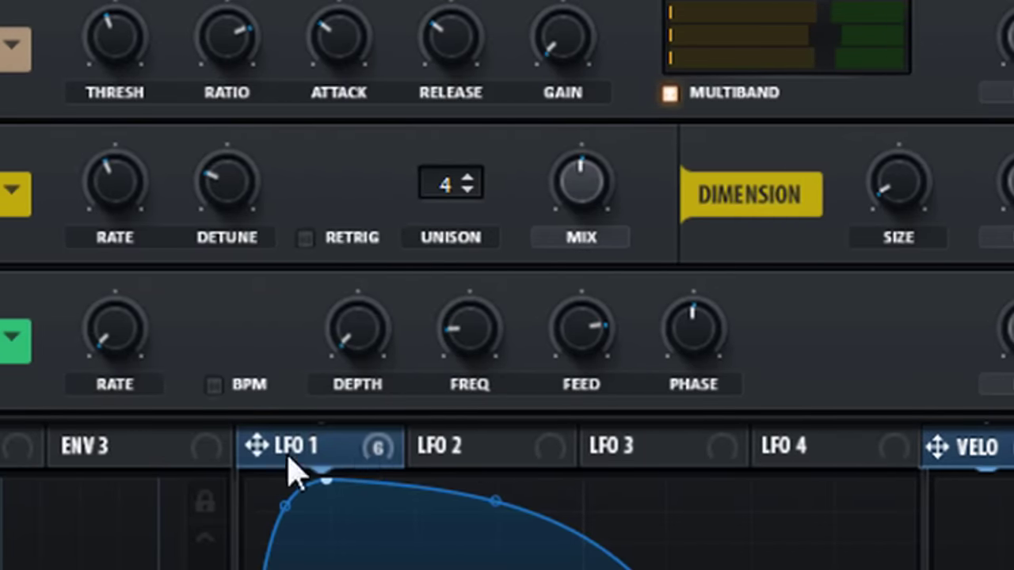
{"action": "left_click_drag", "start_coordinate": [434, 307], "coordinate": [424, 343]}
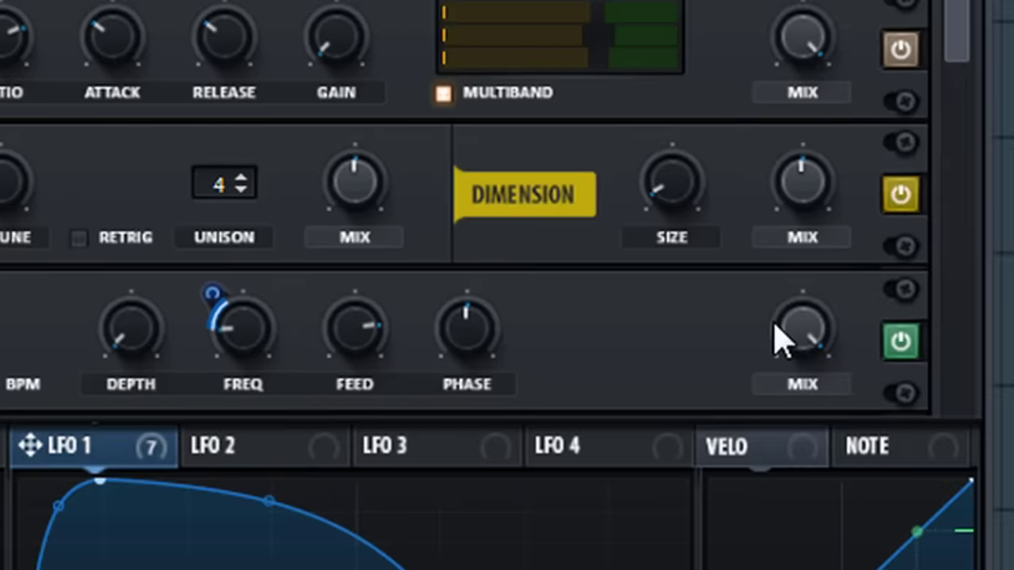
{"action": "left_click_drag", "start_coordinate": [1003, 339], "coordinate": [1012, 548]}
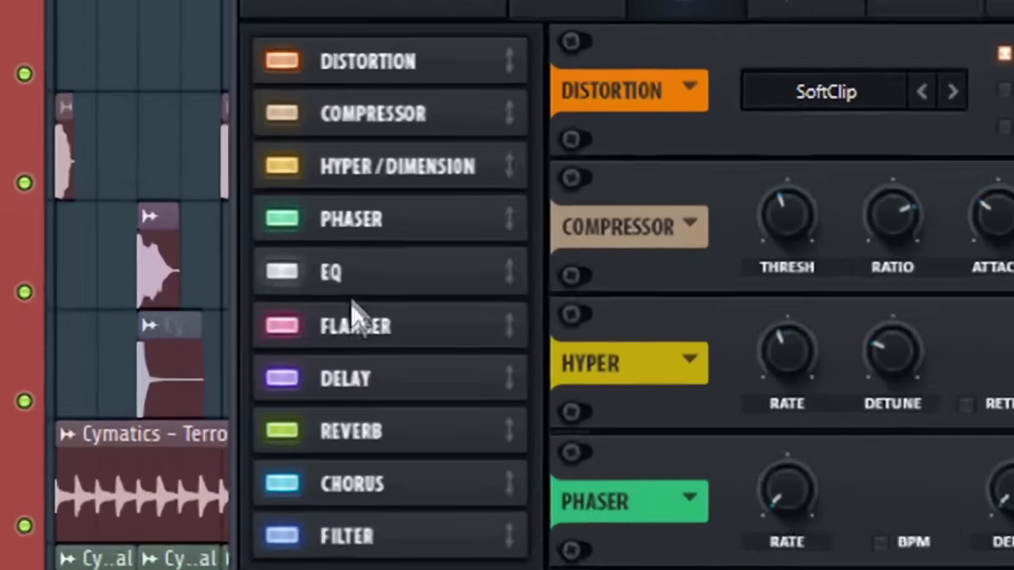
Set the EQ low band to a peak at about 37 Hz, slightly reduce its Q and gain, and modulate its frequency and gain with LFO 1.
{"action": "left_click", "coordinate": [231, 229]}
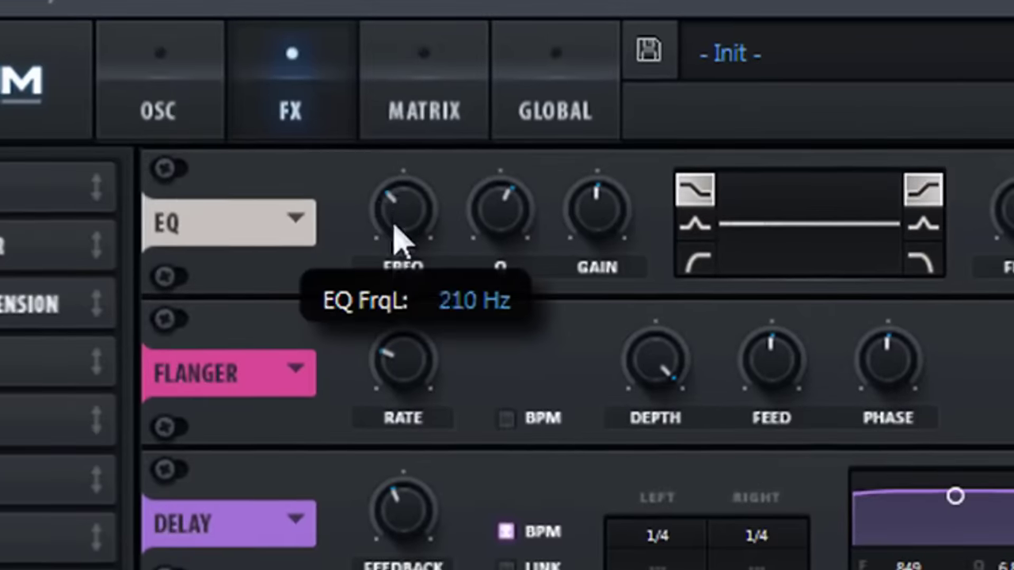
{"action": "left_click_drag", "start_coordinate": [852, 99], "coordinate": [852, 147]}
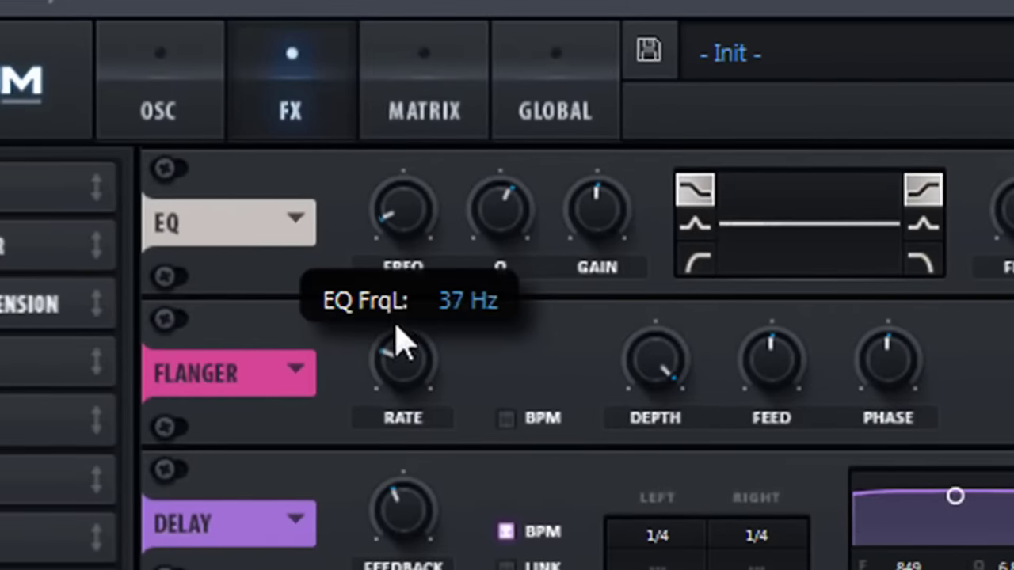
{"action": "left_click_drag", "start_coordinate": [504, 214], "coordinate": [507, 265]}
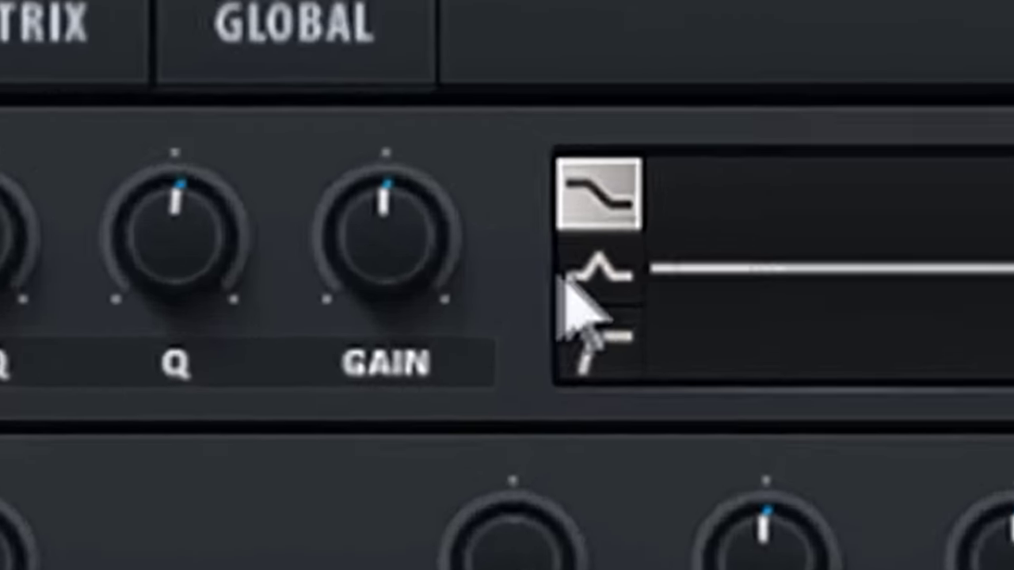
{"action": "left_click", "coordinate": [695, 224]}
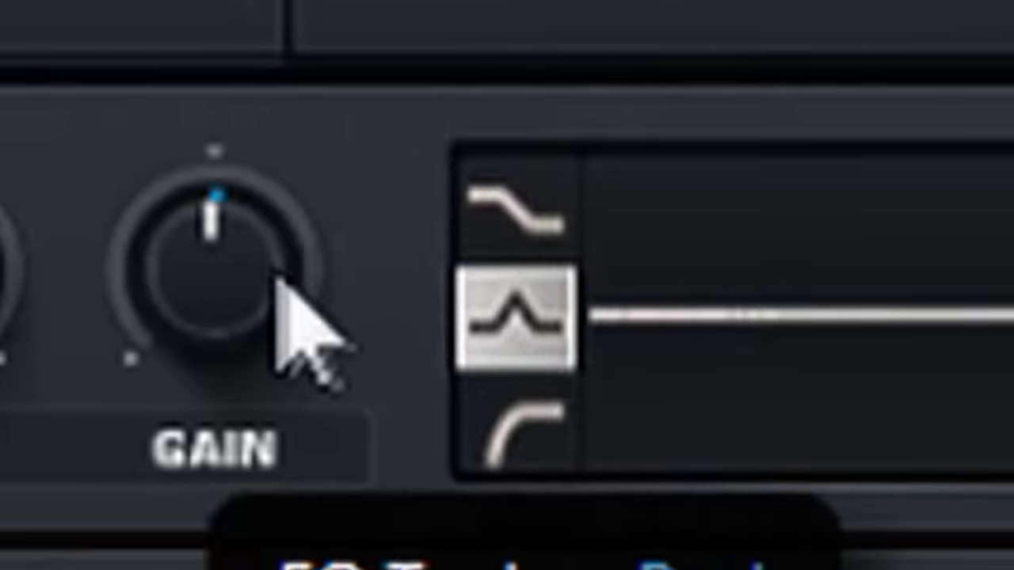
{"action": "left_click_drag", "start_coordinate": [434, 305], "coordinate": [406, 348]}
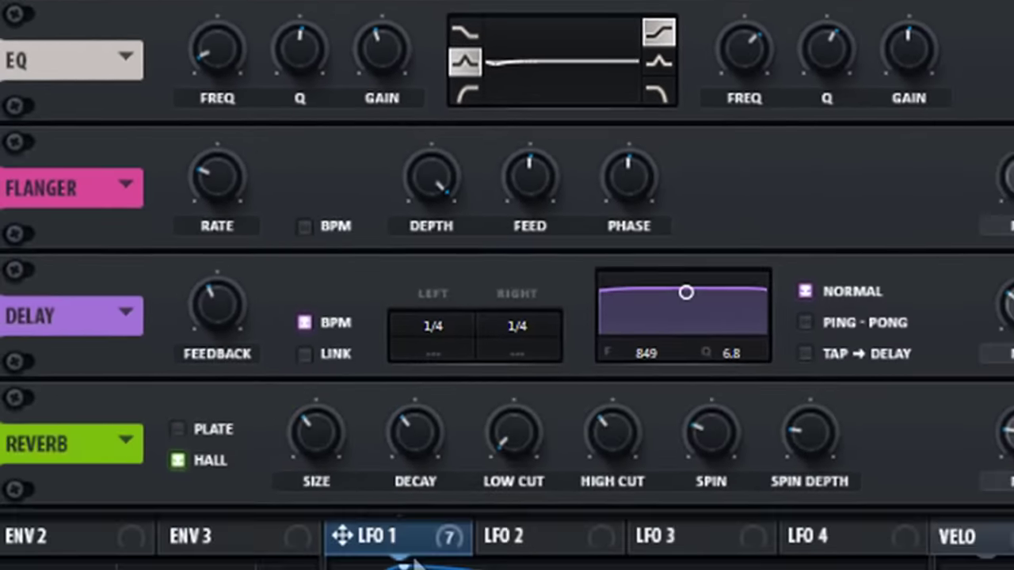
{"action": "left_click_drag", "start_coordinate": [220, 131], "coordinate": [183, 32]}
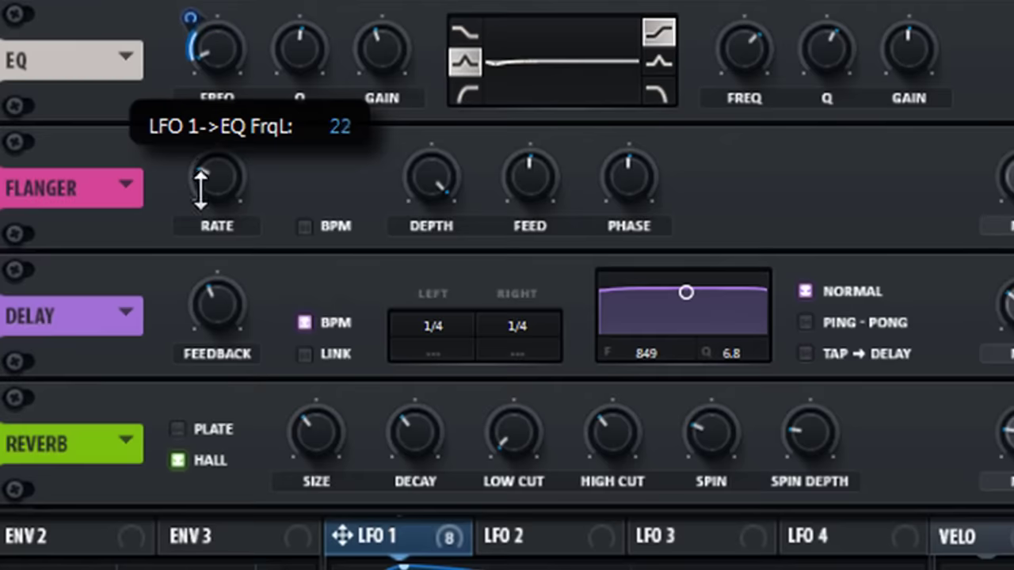
{"action": "left_click_drag", "start_coordinate": [346, 22], "coordinate": [349, 89]}
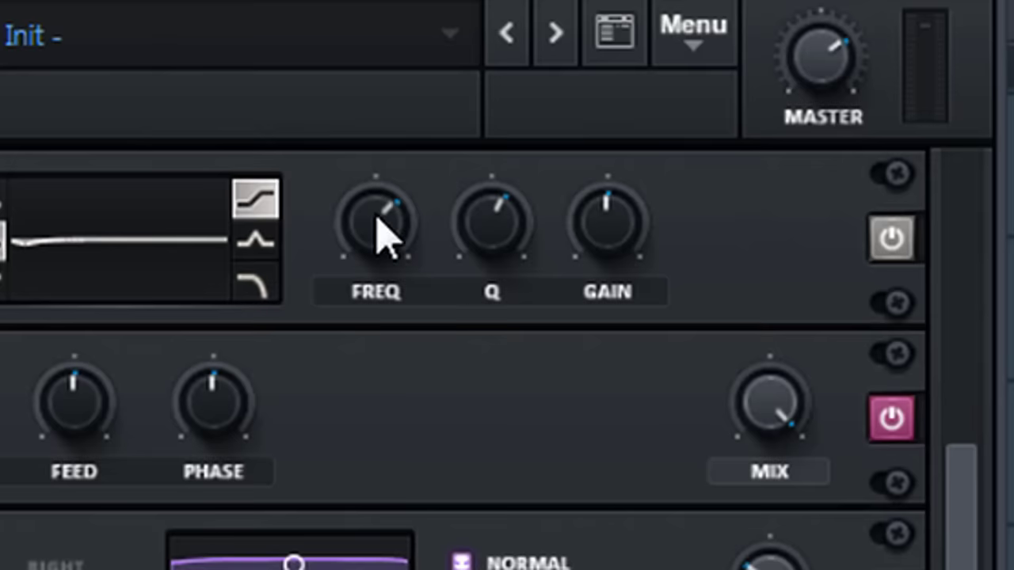
Set the EQ high-band Q to minimum, adjust its frequency, raise its gain, and lower the flanger mix to about half.
{"action": "mouse_move", "coordinate": [377, 217]}
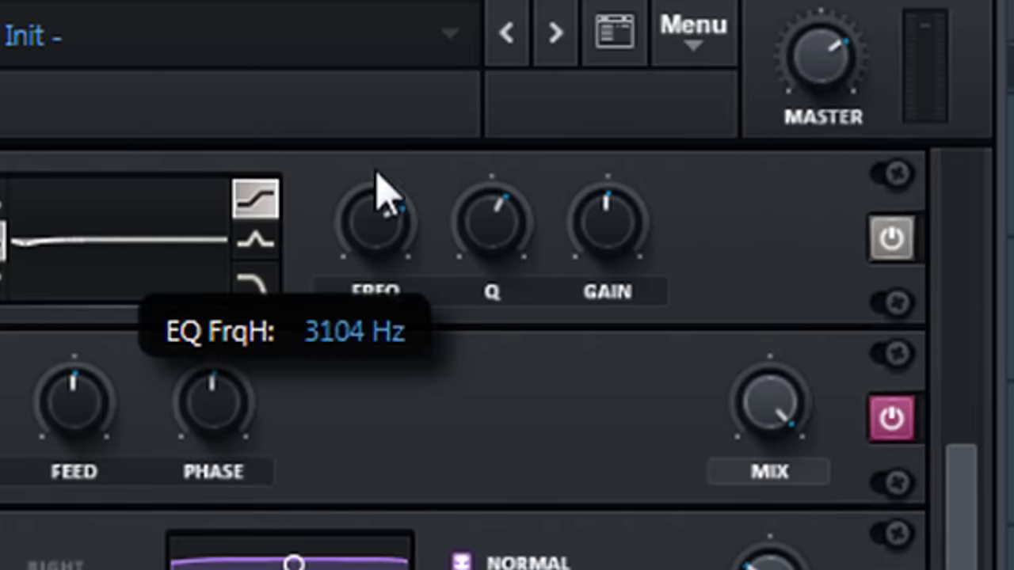
{"action": "left_click_drag", "start_coordinate": [507, 238], "coordinate": [507, 301]}
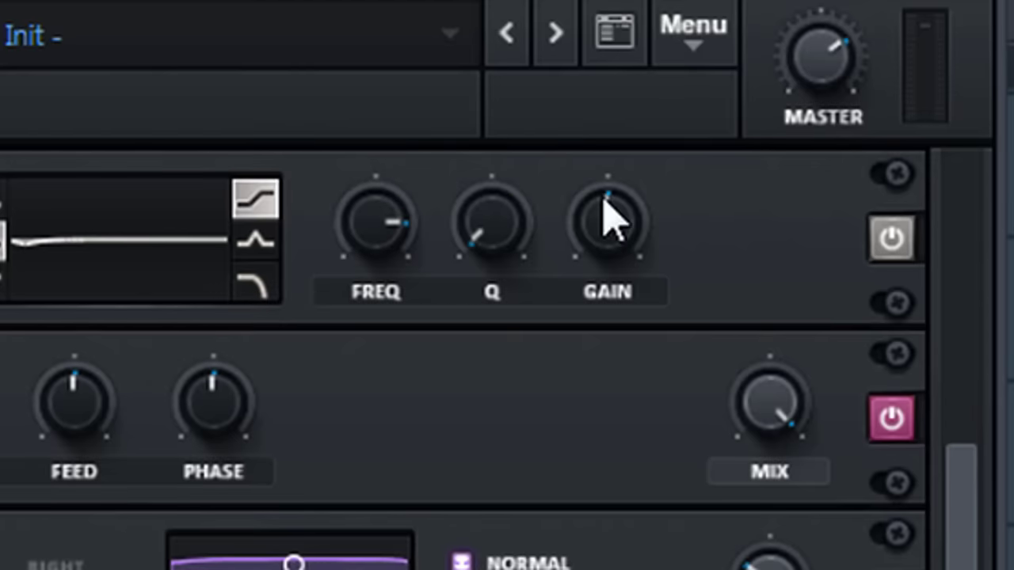
{"action": "left_click_drag", "start_coordinate": [607, 217], "coordinate": [614, 175]}
{"action": "left_click_drag", "start_coordinate": [406, 213], "coordinate": [396, 250]}
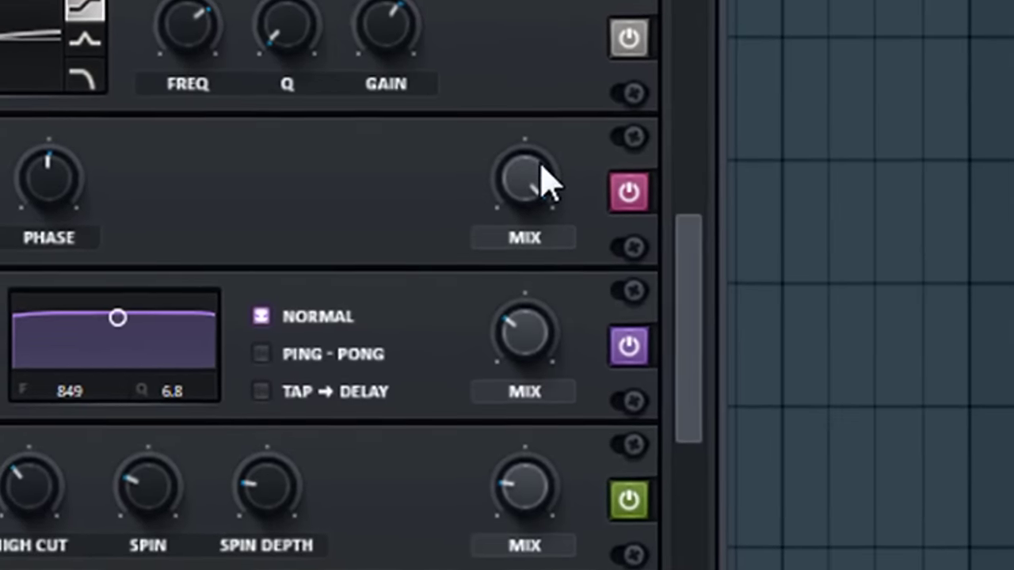
{"action": "mouse_move", "coordinate": [780, 555]}
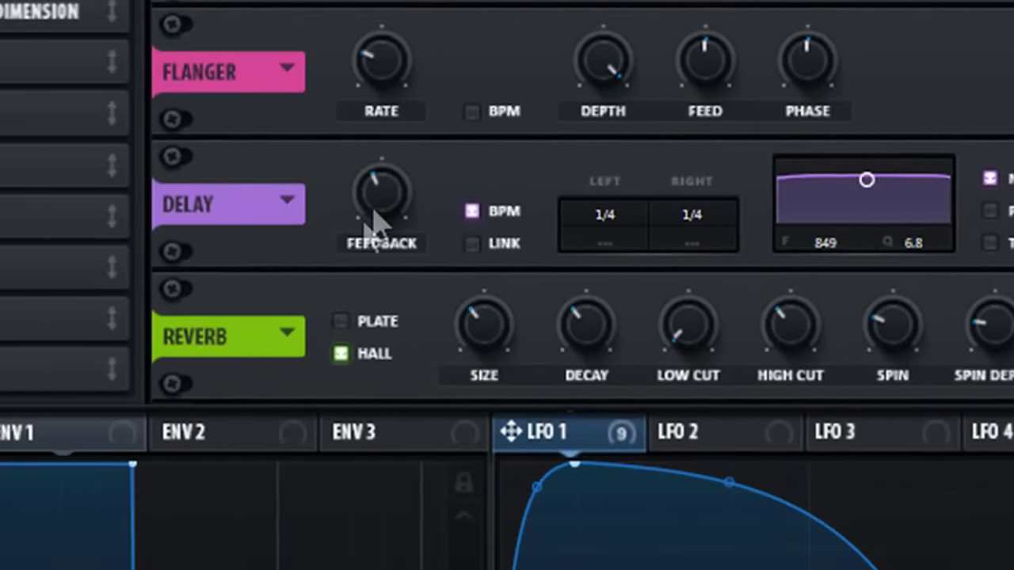
Lower the delay feedback to about a third and modulate it upward with Env 1.
{"action": "mouse_move", "coordinate": [372, 201]}
{"action": "left_mouse_down"}
{"action": "mouse_move", "coordinate": [376, 228]}
{"action": "mouse_move", "coordinate": [372, 212]}
{"action": "left_mouse_up"}
{"action": "left_click_drag", "start_coordinate": [83, 430], "coordinate": [380, 194]}
{"action": "left_click_drag", "start_coordinate": [353, 161], "coordinate": [341, 203]}
{"action": "left_click_drag", "start_coordinate": [348, 158], "coordinate": [351, 149]}
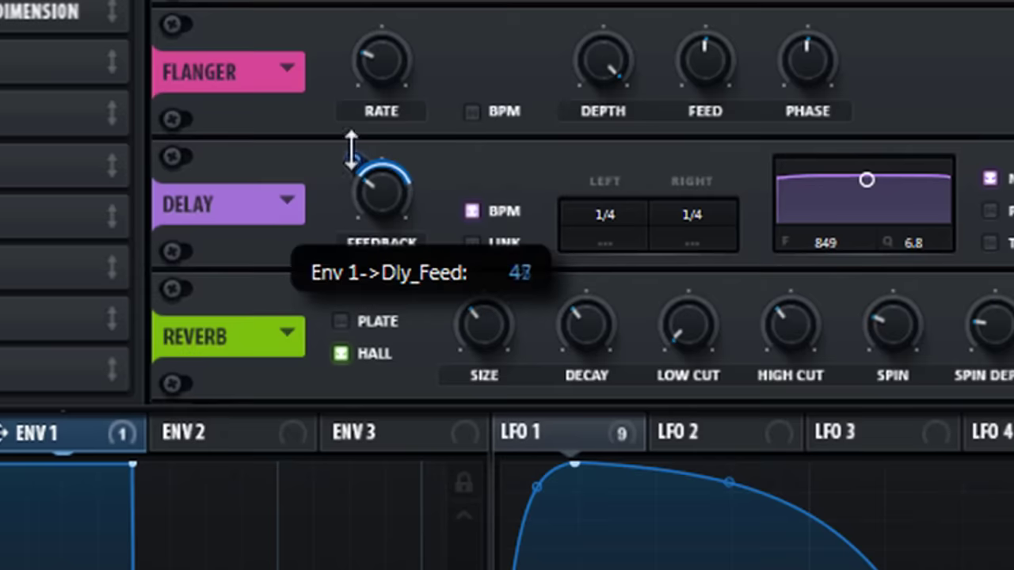
Link the delay's two channels, turn off its BPM sync, and set both delay times to 6.61.
{"action": "left_click", "coordinate": [472, 244]}
{"action": "left_click", "coordinate": [472, 211]}
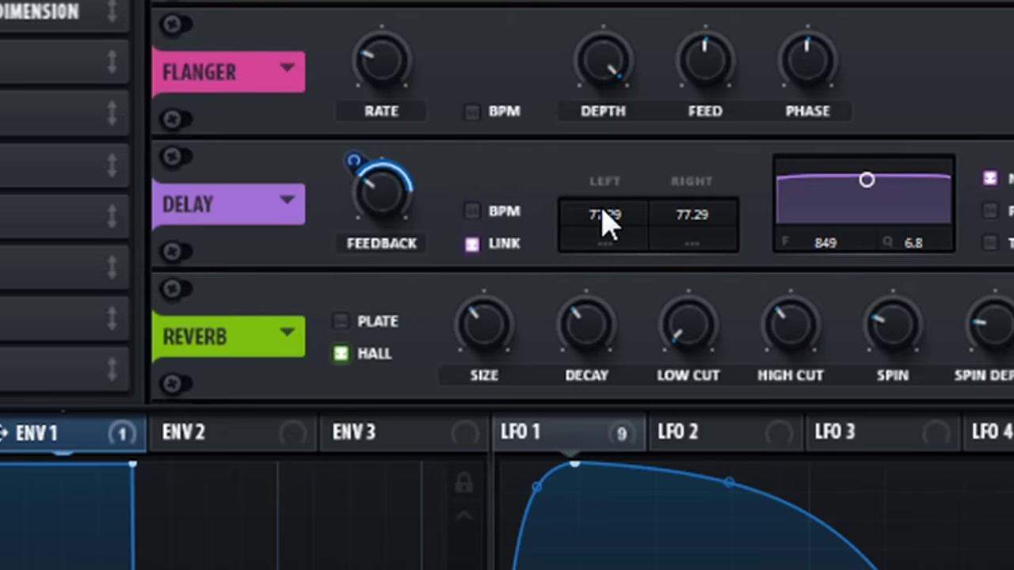
{"action": "left_click_drag", "start_coordinate": [599, 220], "coordinate": [641, 393]}
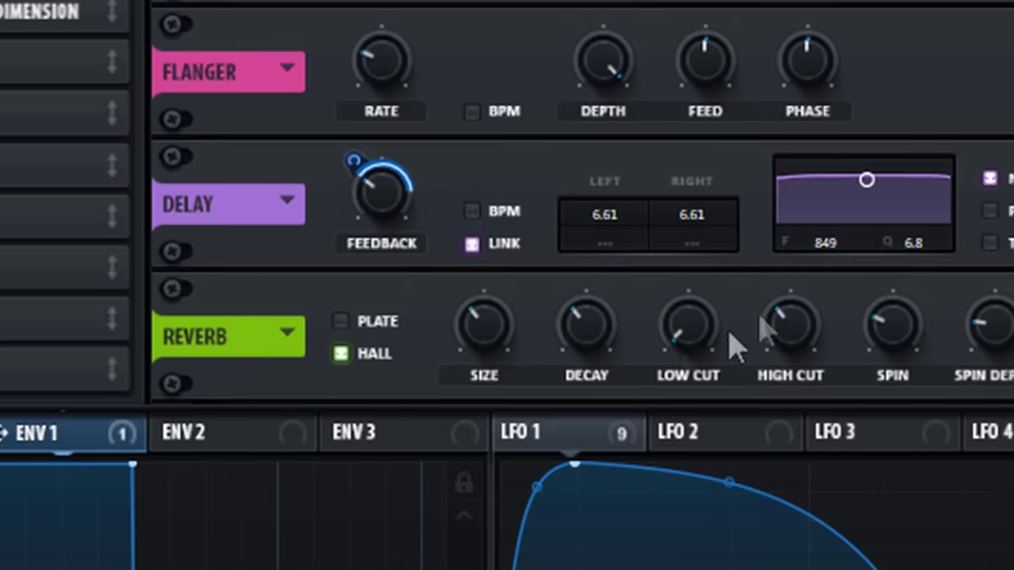
Set the delay filter to 3860 with Q 3.7, choose Ping-Pong mode, and reduce the mix to minimum with Env 1 modulating it.
{"action": "left_click_drag", "start_coordinate": [866, 181], "coordinate": [925, 212]}
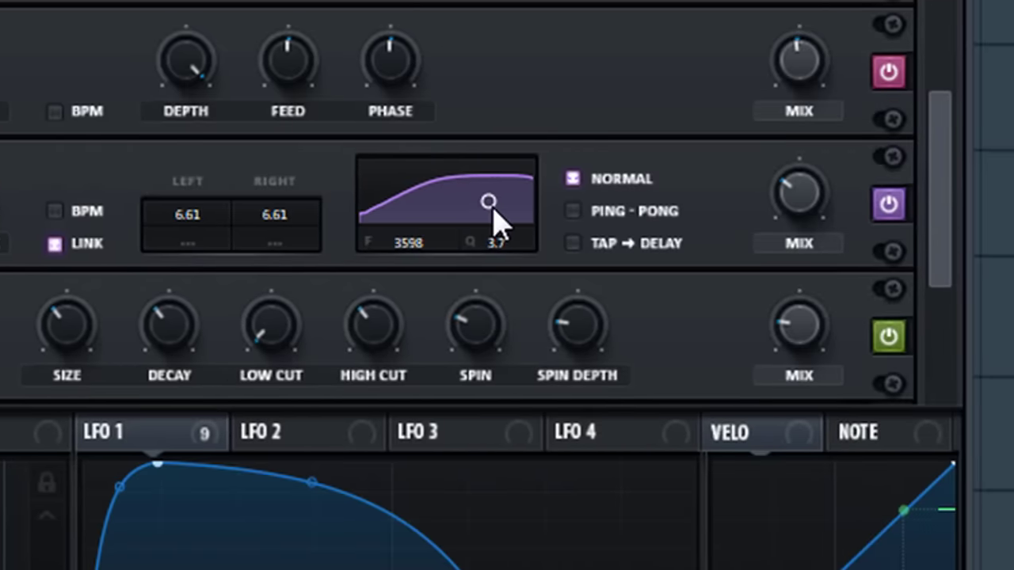
{"action": "left_click", "coordinate": [572, 212]}
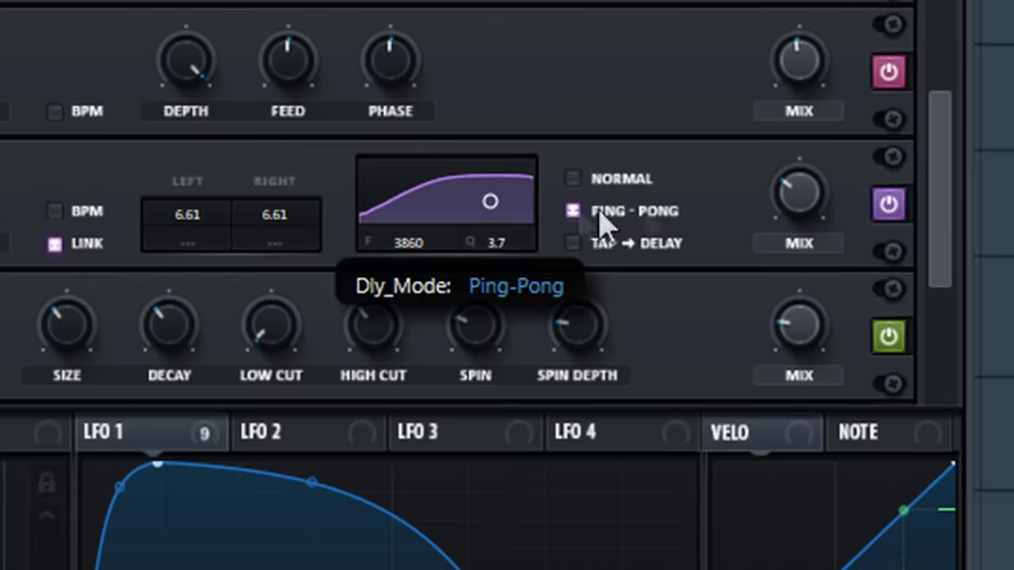
{"action": "left_click_drag", "start_coordinate": [797, 220], "coordinate": [788, 358]}
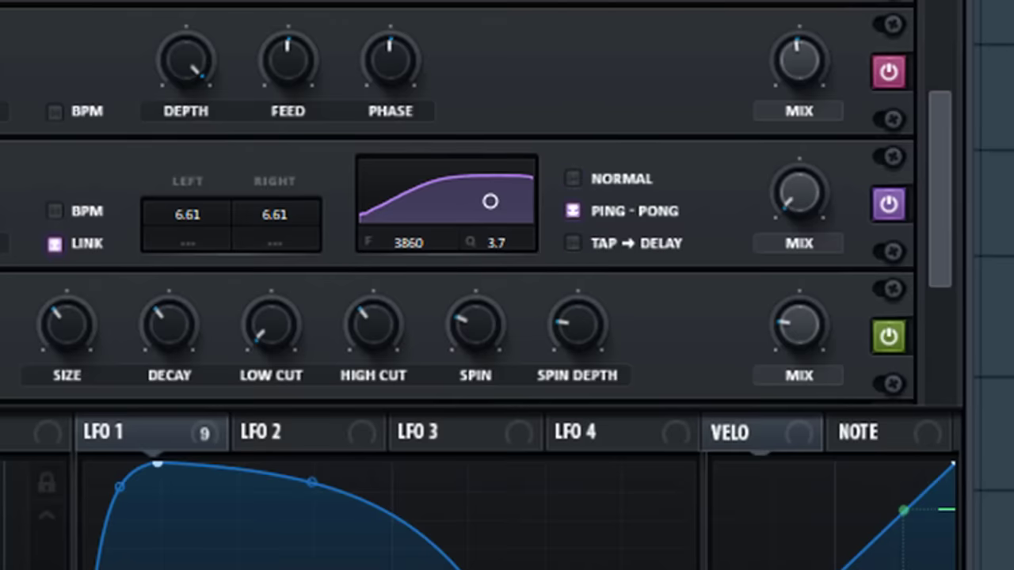
{"action": "left_click_drag", "start_coordinate": [779, 166], "coordinate": [765, 271]}
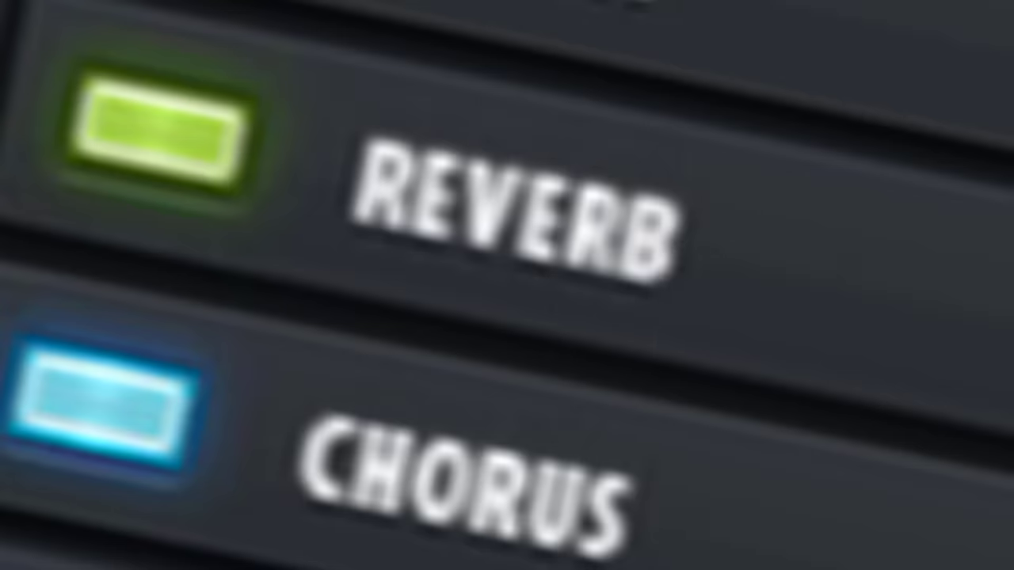
Switch the reverb to Plate, set its size and pre-delay to minimum, raise the low cut and reduce the high cut.
{"action": "scroll", "coordinate": [389, 259], "scroll_direction": "down", "scroll_amount": 2}
{"action": "left_click", "coordinate": [320, 169]}
{"action": "left_click_drag", "start_coordinate": [447, 168], "coordinate": [449, 198]}
{"action": "left_click_drag", "start_coordinate": [552, 169], "coordinate": [545, 214]}
{"action": "left_click_drag", "start_coordinate": [582, 172], "coordinate": [543, 324]}
{"action": "left_click_drag", "start_coordinate": [656, 176], "coordinate": [634, 91]}
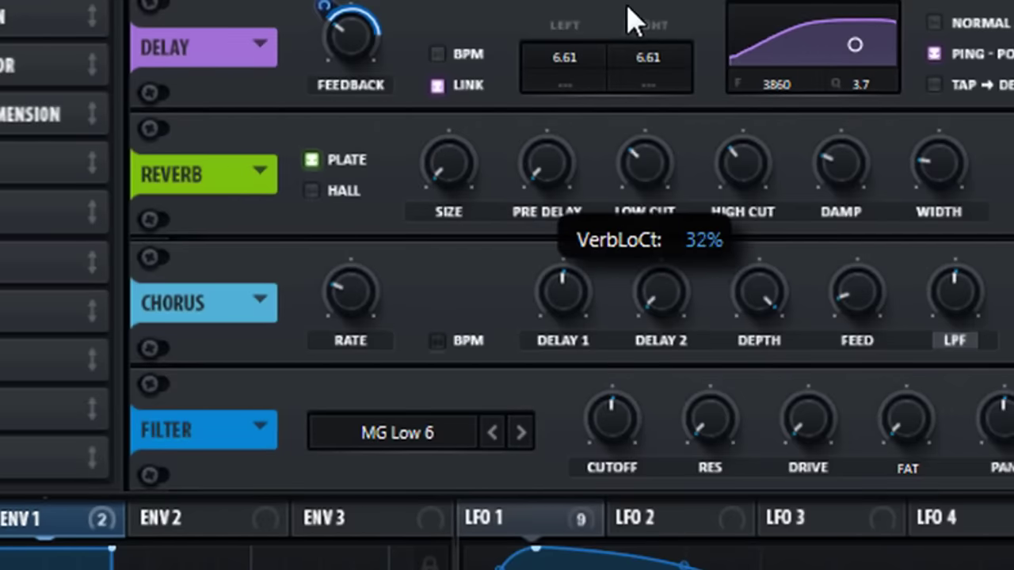
{"action": "left_click_drag", "start_coordinate": [741, 168], "coordinate": [772, 309]}
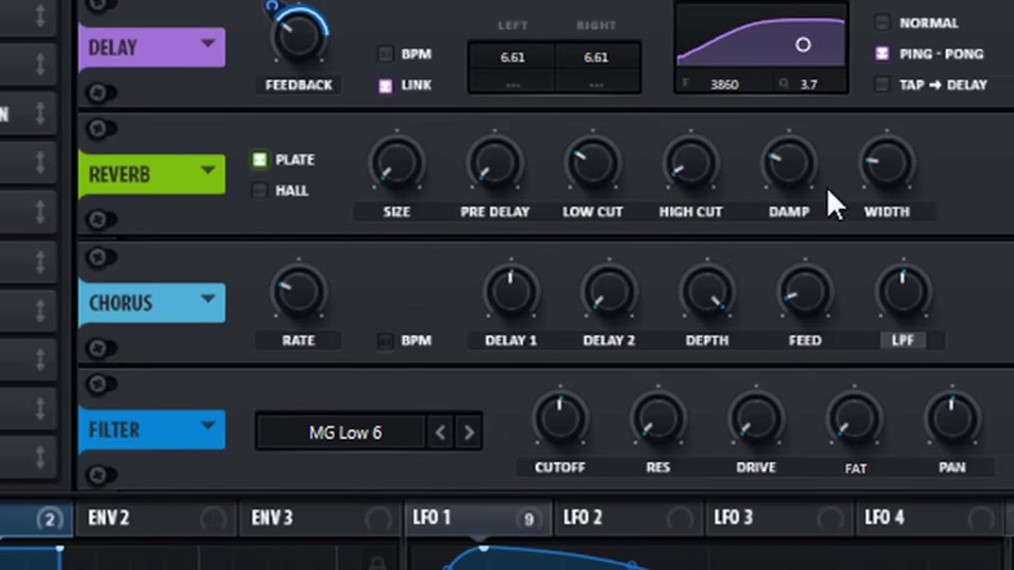
Set the reverb damping to about 28% and width to 100%, and adjust its mix with Env 1 modulation.
{"action": "mouse_move", "coordinate": [839, 152]}
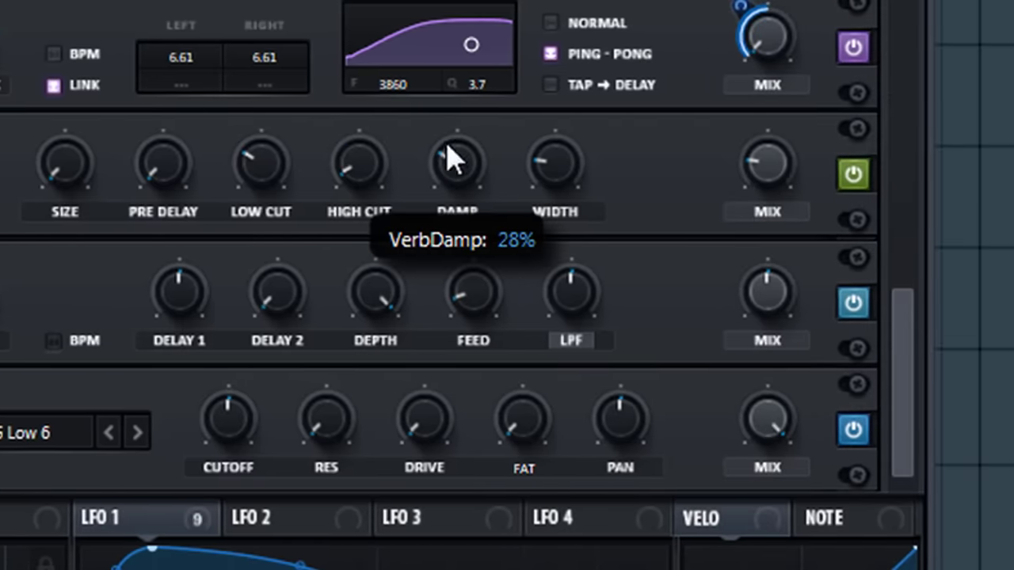
{"action": "mouse_move", "coordinate": [543, 150]}
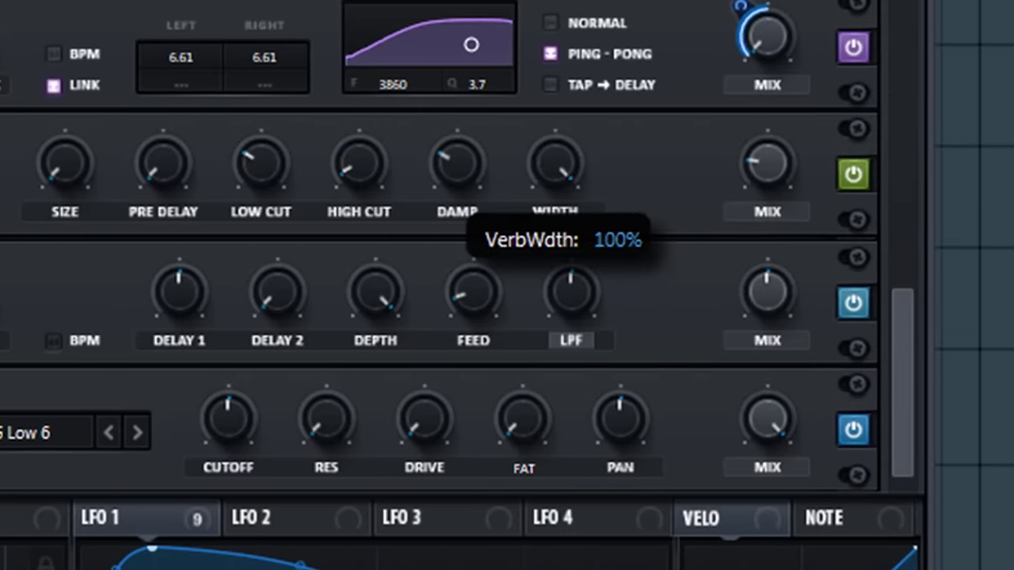
{"action": "mouse_move", "coordinate": [781, 159]}
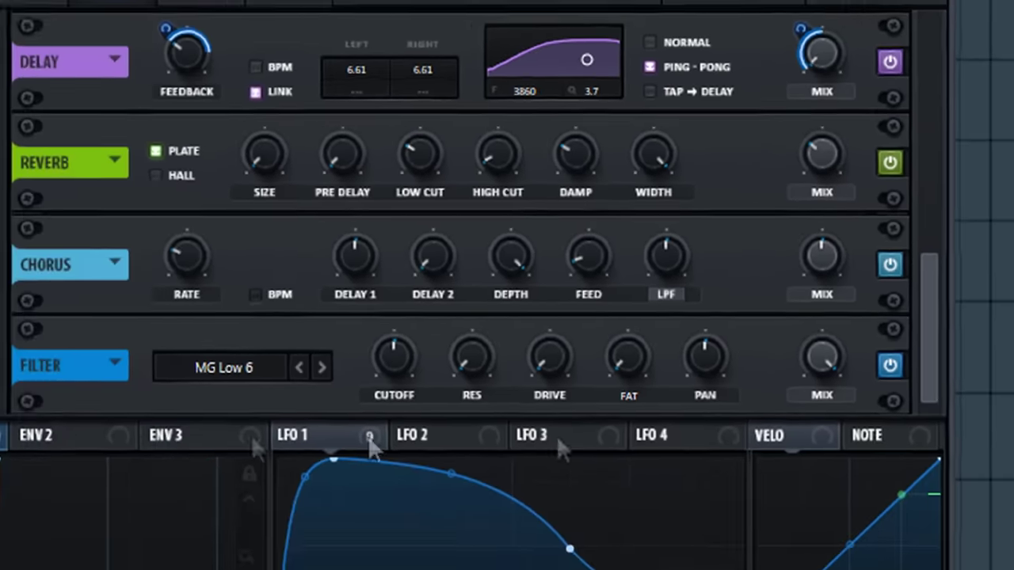
{"action": "left_click_drag", "start_coordinate": [158, 370], "coordinate": [283, 300]}
{"action": "left_click_drag", "start_coordinate": [404, 124], "coordinate": [401, 212]}
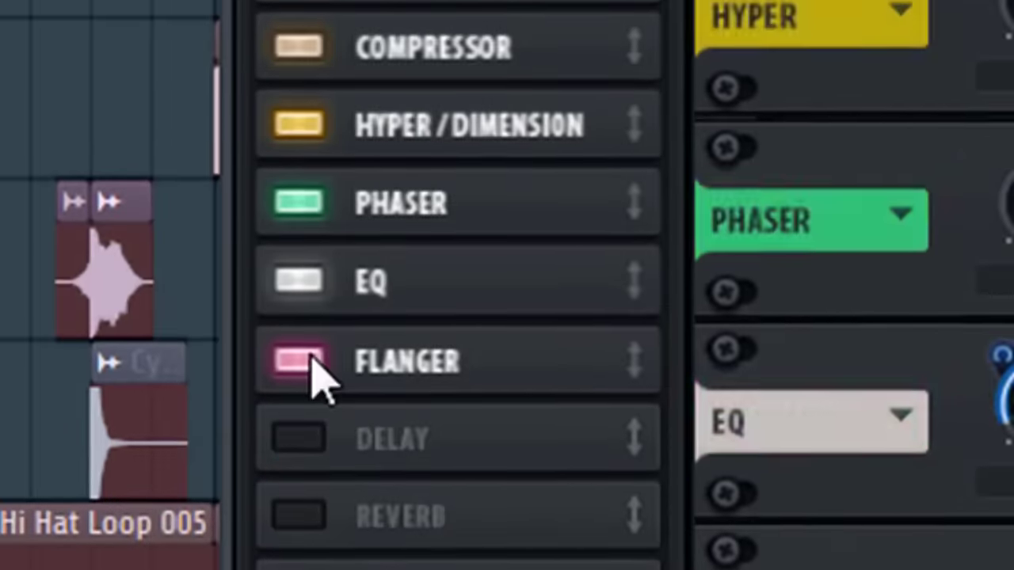
Turn off the flanger, EQ, phaser, hyper/dimension and compressor effects.
{"action": "left_click", "coordinate": [299, 361]}
{"action": "left_click", "coordinate": [298, 281]}
{"action": "left_click", "coordinate": [298, 203]}
{"action": "left_click", "coordinate": [298, 123]}
{"action": "left_click", "coordinate": [299, 46]}
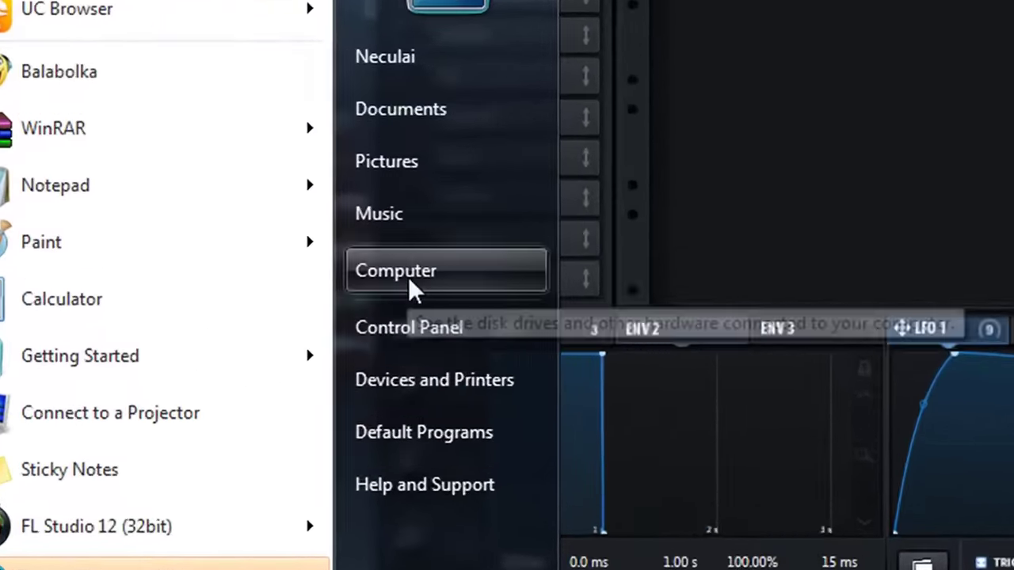
Switch to Windows Explorer and browse the system folders inside the Windows folder on Local Disk (C:).
{"action": "left_click", "coordinate": [277, 305]}
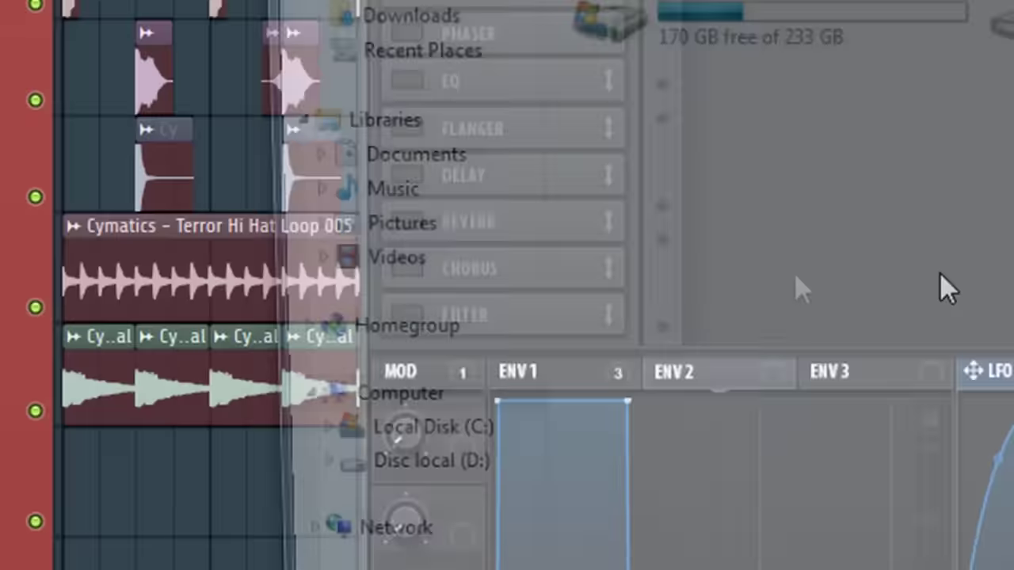
{"action": "double_click", "coordinate": [477, 267]}
{"action": "double_click", "coordinate": [395, 399]}
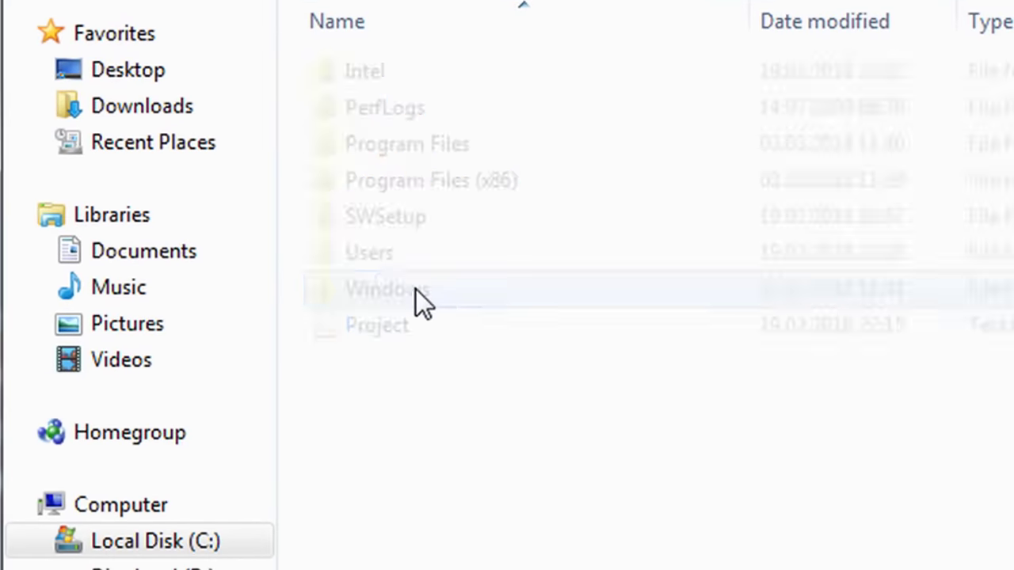
{"action": "scroll", "coordinate": [480, 380], "scroll_direction": "down", "scroll_amount": 6}
{"action": "scroll", "coordinate": [495, 368], "scroll_direction": "down", "scroll_amount": 2}
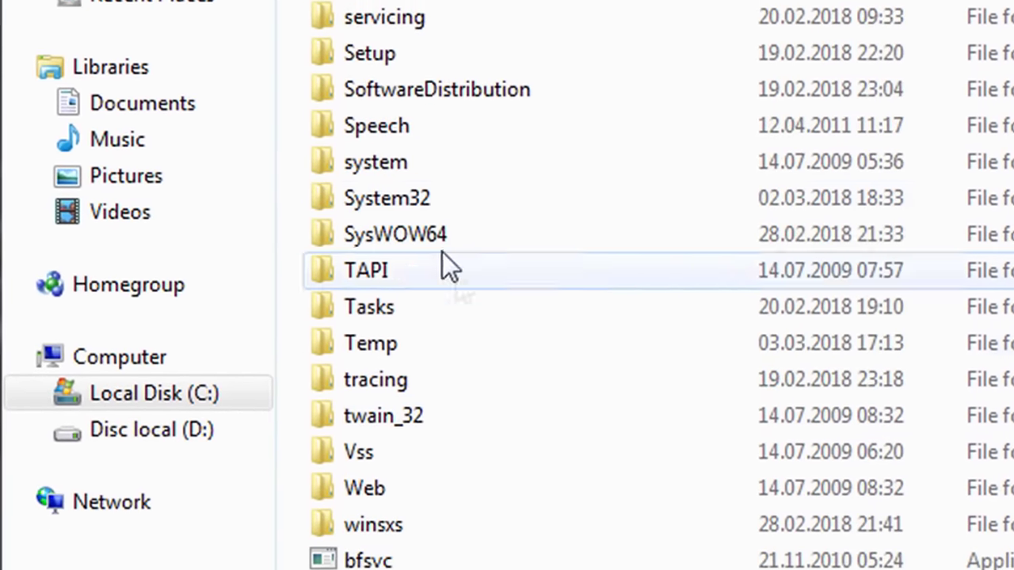
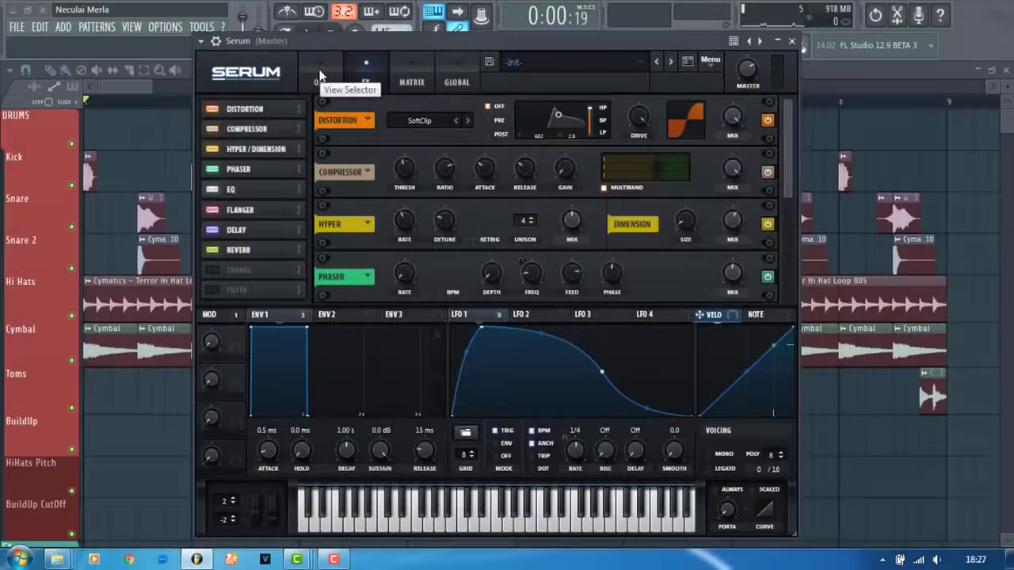
Return to Serum's oscillator section and lower oscillator A's FM (from B) amount.
{"action": "left_click", "coordinate": [320, 75]}
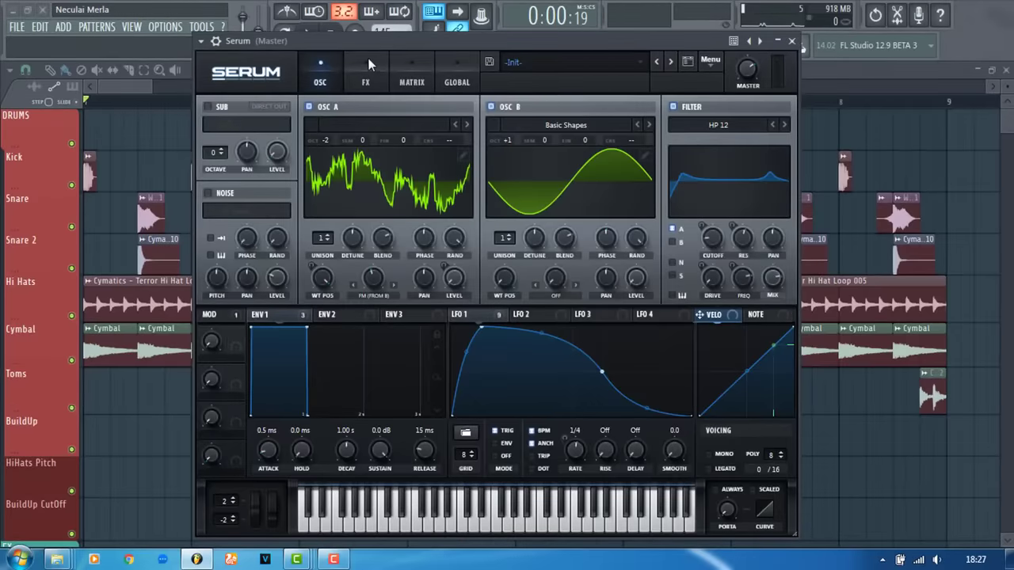
{"action": "key", "text": "x"}
{"action": "left_click_drag", "start_coordinate": [372, 277], "coordinate": [341, 350]}
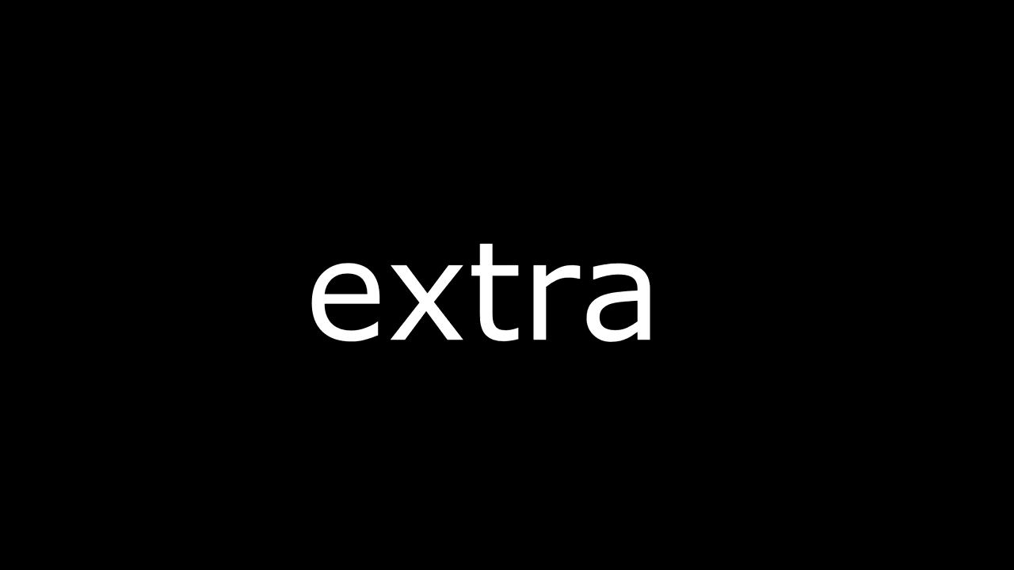
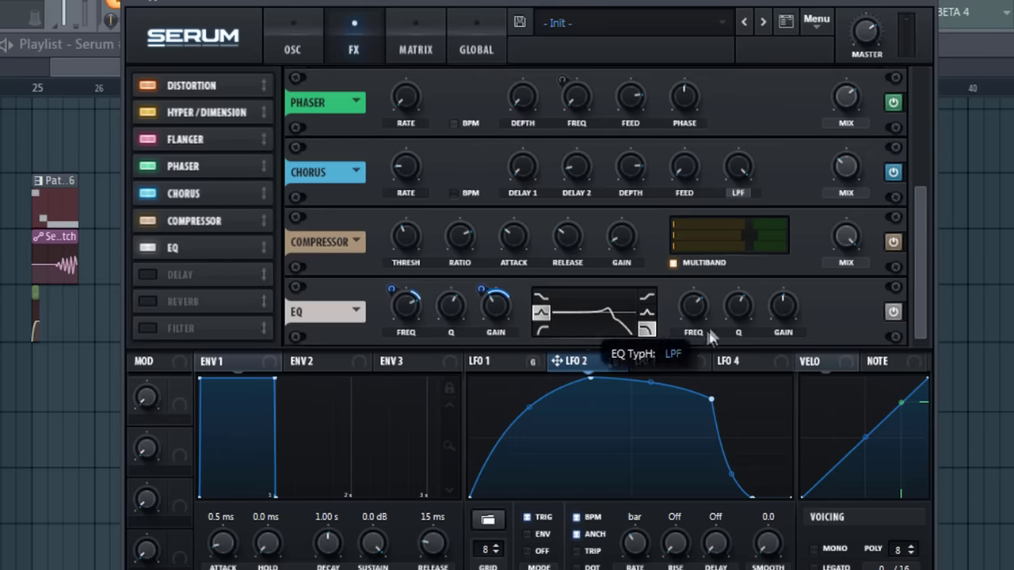
Lower the Q of the EQ's high-band low-pass filter, and modulate its frequency and Q with LFO 2.
{"action": "left_click_drag", "start_coordinate": [679, 248], "coordinate": [677, 241]}
{"action": "left_click_drag", "start_coordinate": [735, 304], "coordinate": [731, 364]}
{"action": "left_click_drag", "start_coordinate": [585, 359], "coordinate": [681, 293]}
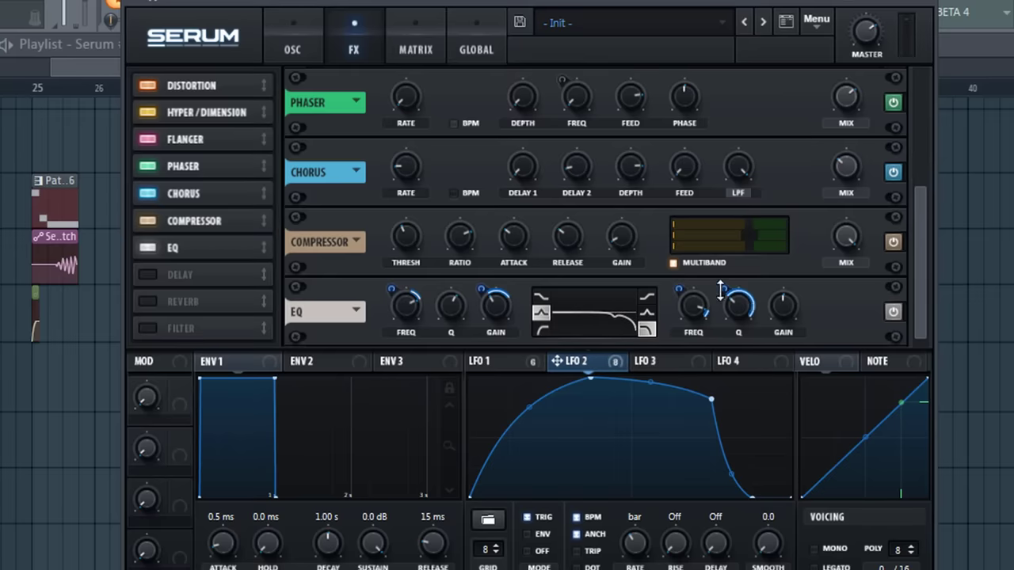
Enable the reverb directly after the EQ, lower its size, set pre-delay to minimum, slightly raise the low cut, and set damping to 22%.
{"action": "left_click", "coordinate": [171, 306]}
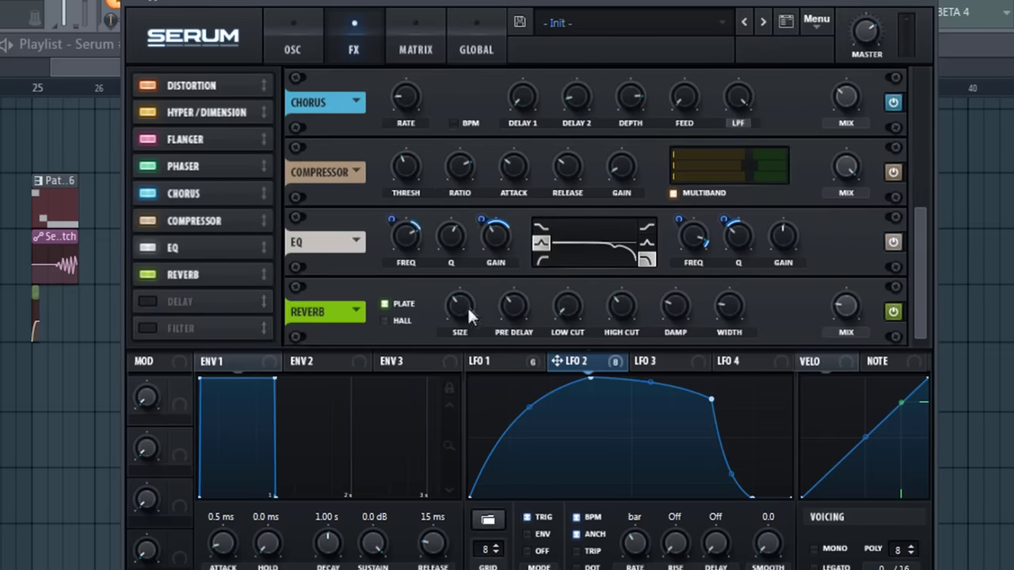
{"action": "left_click_drag", "start_coordinate": [515, 300], "coordinate": [508, 405]}
{"action": "left_click_drag", "start_coordinate": [564, 281], "coordinate": [565, 273]}
{"action": "left_click_drag", "start_coordinate": [616, 317], "coordinate": [670, 316]}
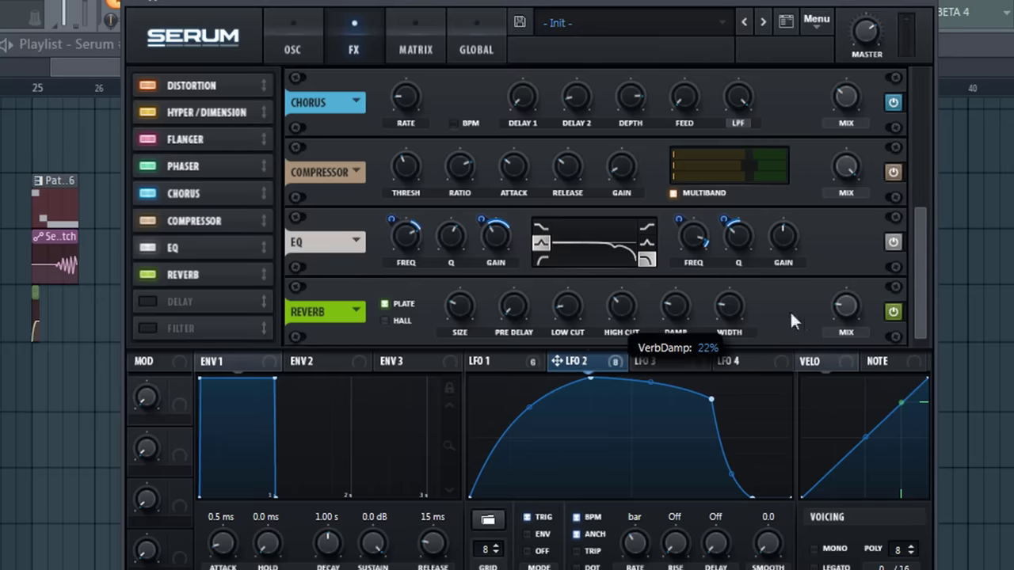
Adjust the width of Serum's reverb effect.
{"action": "left_click", "coordinate": [722, 308]}
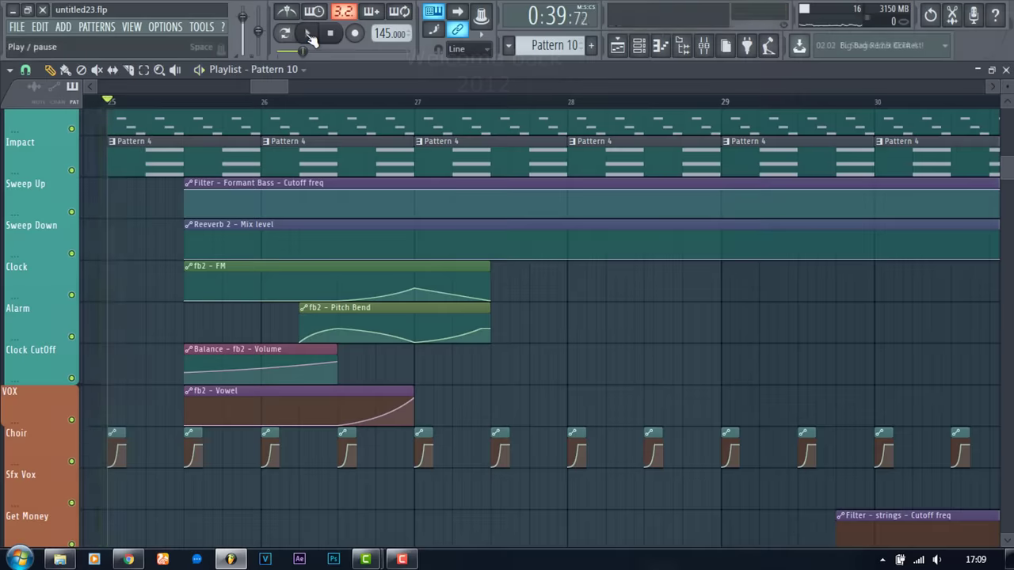
Play the arrangement from bar 25 and examine the clips and automation on the drum, FX and vocal tracks.
{"action": "left_click", "coordinate": [309, 34]}
{"action": "scroll", "coordinate": [251, 277], "scroll_direction": "up", "scroll_amount": 4}
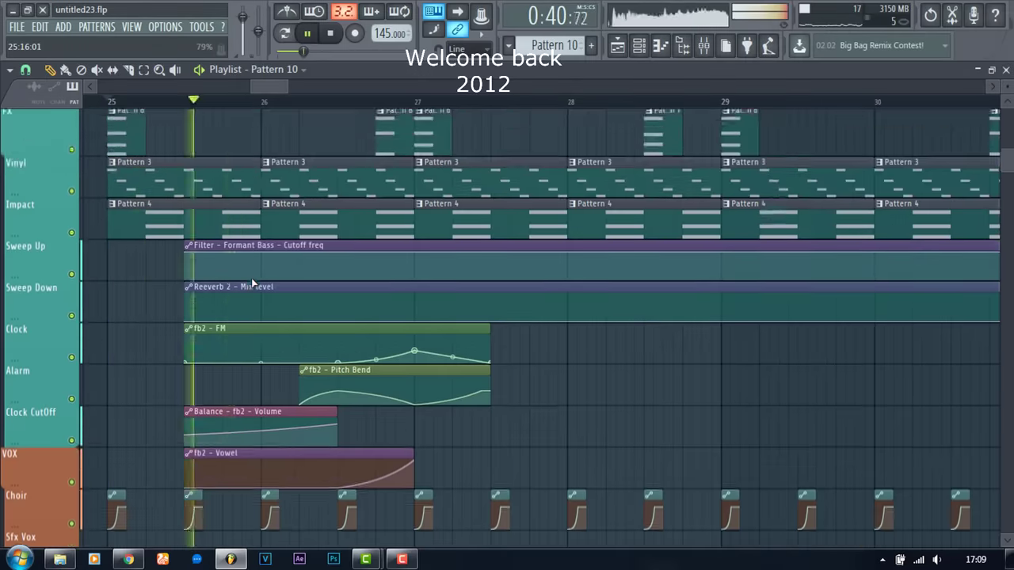
{"action": "scroll", "coordinate": [251, 278], "scroll_direction": "up", "scroll_amount": 8}
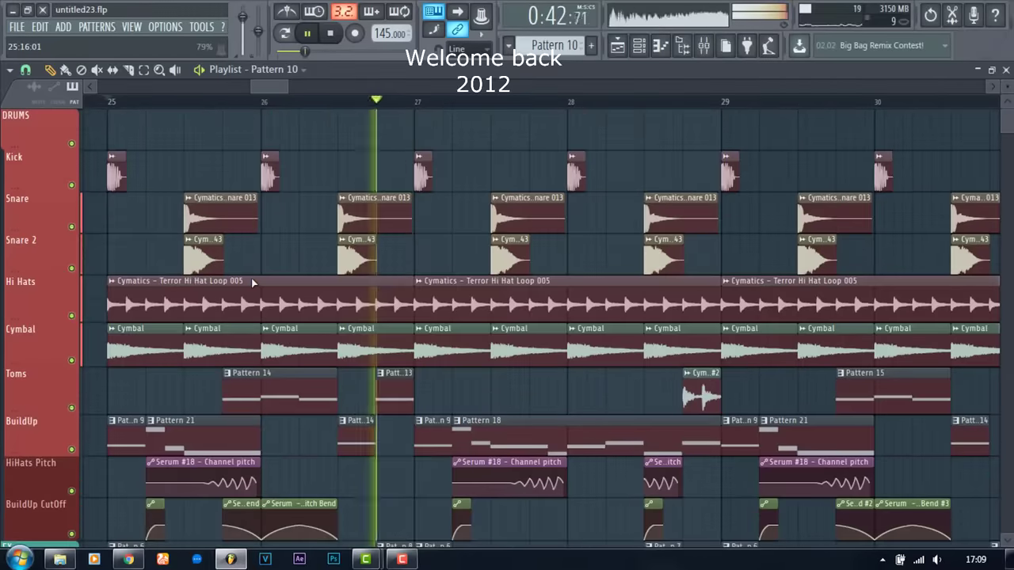
{"action": "scroll", "coordinate": [251, 277], "scroll_direction": "down", "scroll_amount": 12}
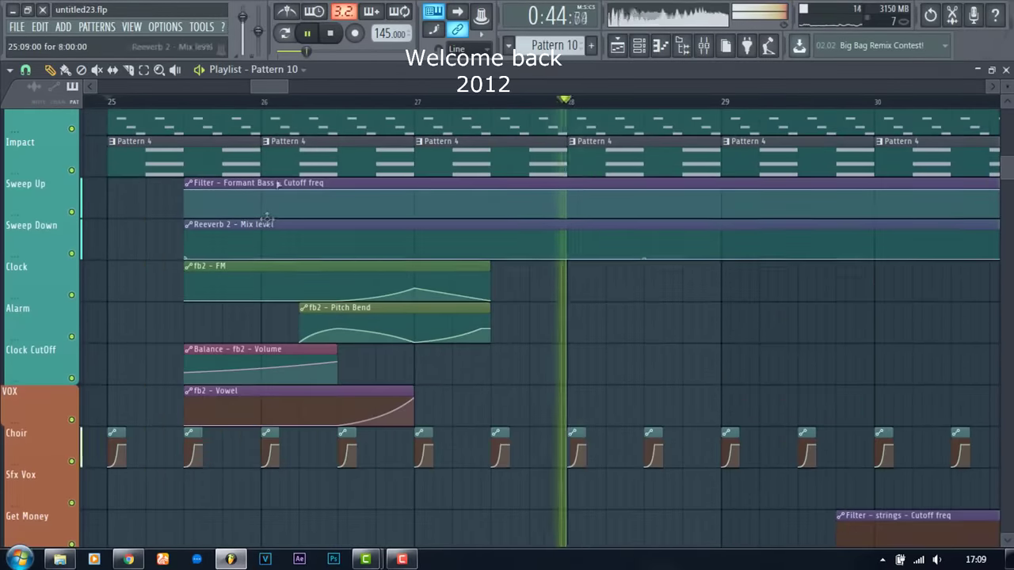
{"action": "left_click_drag", "start_coordinate": [277, 83], "coordinate": [308, 78]}
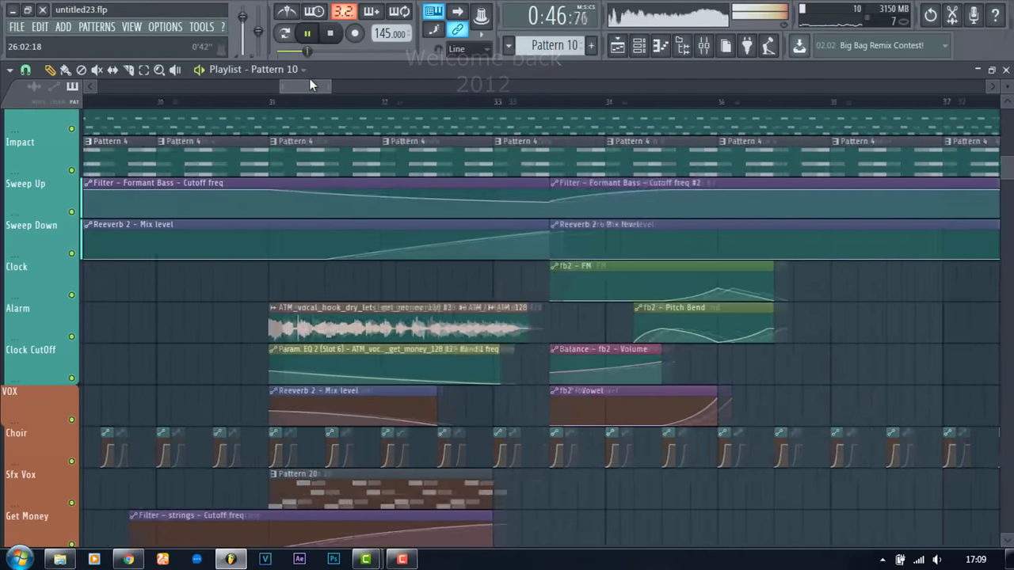
{"action": "scroll", "coordinate": [354, 267], "scroll_direction": "up", "scroll_amount": 12}
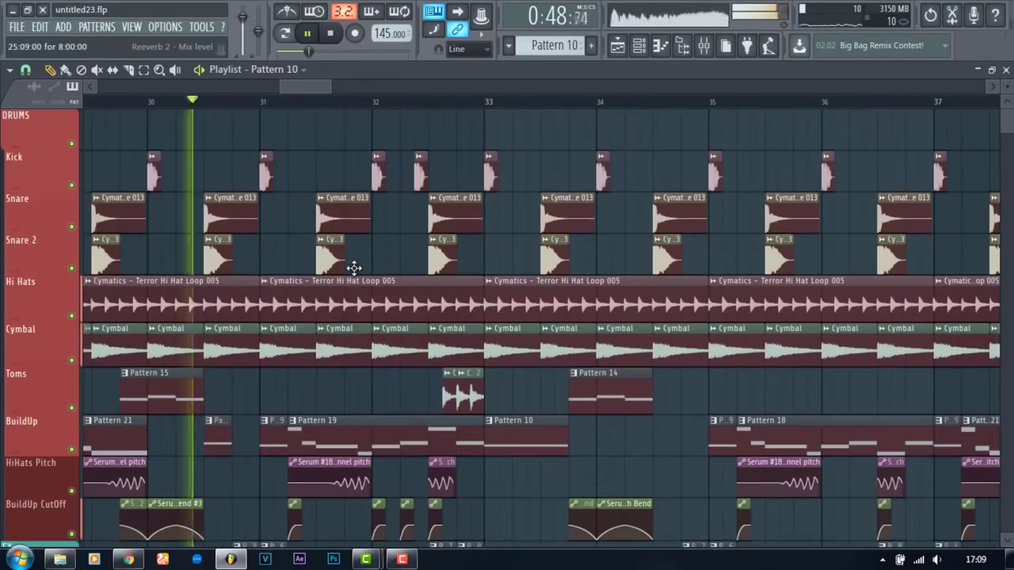
{"action": "scroll", "coordinate": [353, 269], "scroll_direction": "down", "scroll_amount": 2}
{"action": "scroll", "coordinate": [353, 268], "scroll_direction": "down", "scroll_amount": 10}
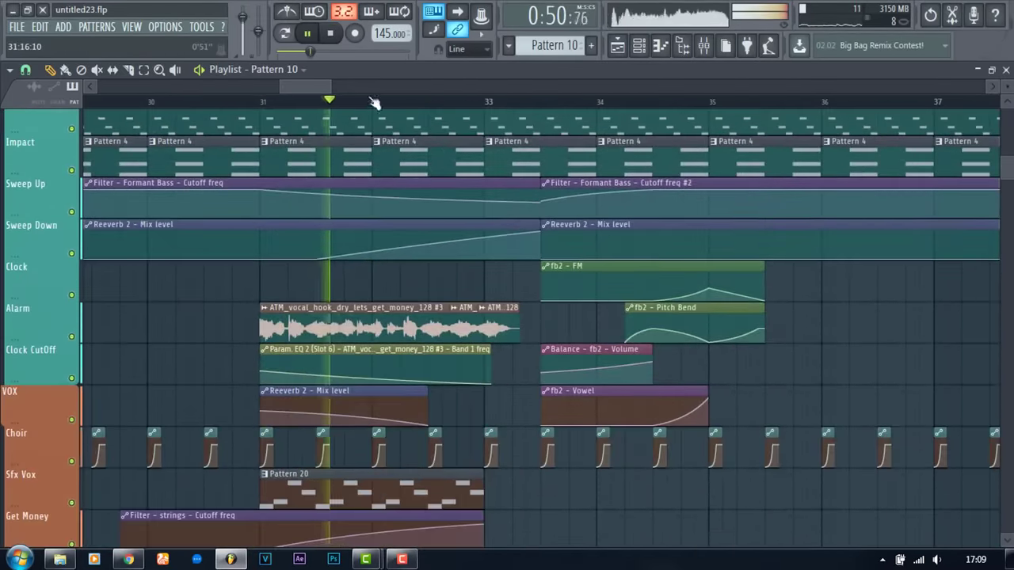
Examine the rest of the section up to bar 41 across the drum, FX and vocal tracks during playback.
{"action": "scroll", "coordinate": [374, 109], "scroll_direction": "down", "scroll_amount": 4}
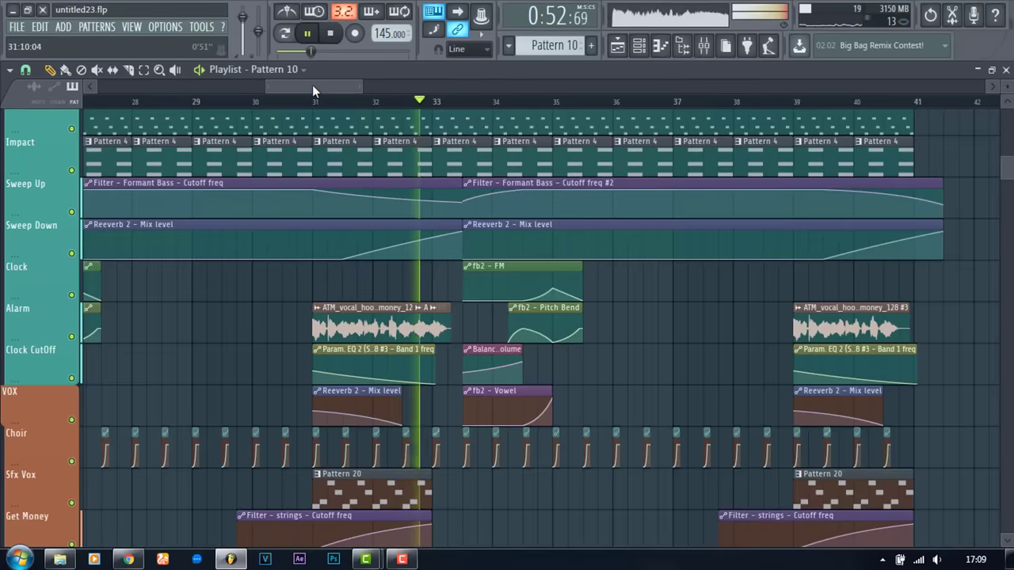
{"action": "left_click_drag", "start_coordinate": [312, 85], "coordinate": [328, 85]}
{"action": "scroll", "coordinate": [540, 290], "scroll_direction": "down", "scroll_amount": 3}
{"action": "scroll", "coordinate": [540, 291], "scroll_direction": "down", "scroll_amount": 3}
{"action": "scroll", "coordinate": [541, 291], "scroll_direction": "up", "scroll_amount": 15}
{"action": "scroll", "coordinate": [540, 291], "scroll_direction": "down", "scroll_amount": 7}
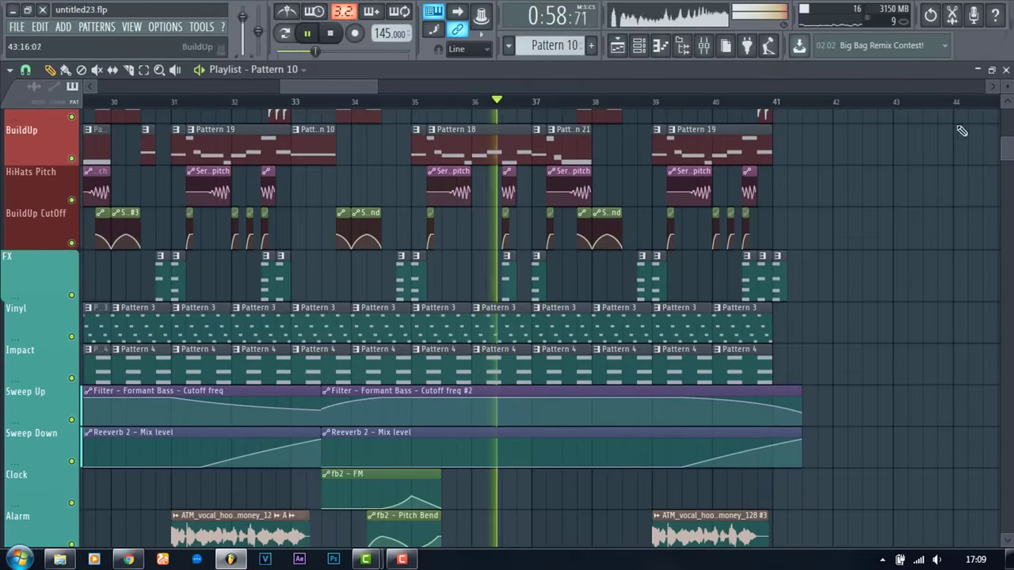
{"action": "scroll", "coordinate": [899, 246], "scroll_direction": "up", "scroll_amount": 4}
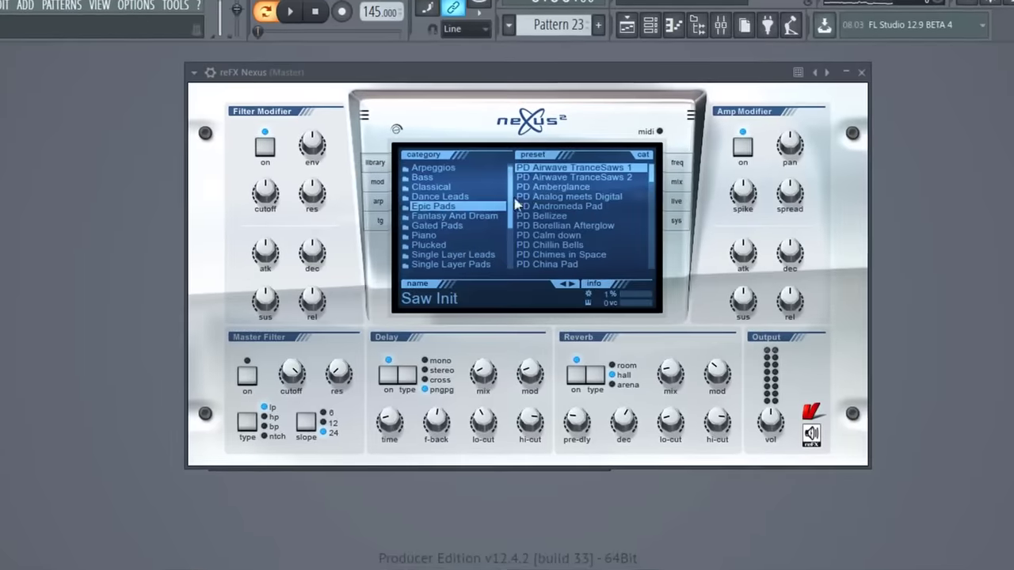
Load the Strings Mellow 2 preset from the XP Dance Orchestra category in reFX Nexus and close the plugin window.
{"action": "left_click", "coordinate": [430, 253]}
{"action": "scroll", "coordinate": [662, 241], "scroll_direction": "down", "scroll_amount": 10}
{"action": "scroll", "coordinate": [662, 241], "scroll_direction": "down", "scroll_amount": 5}
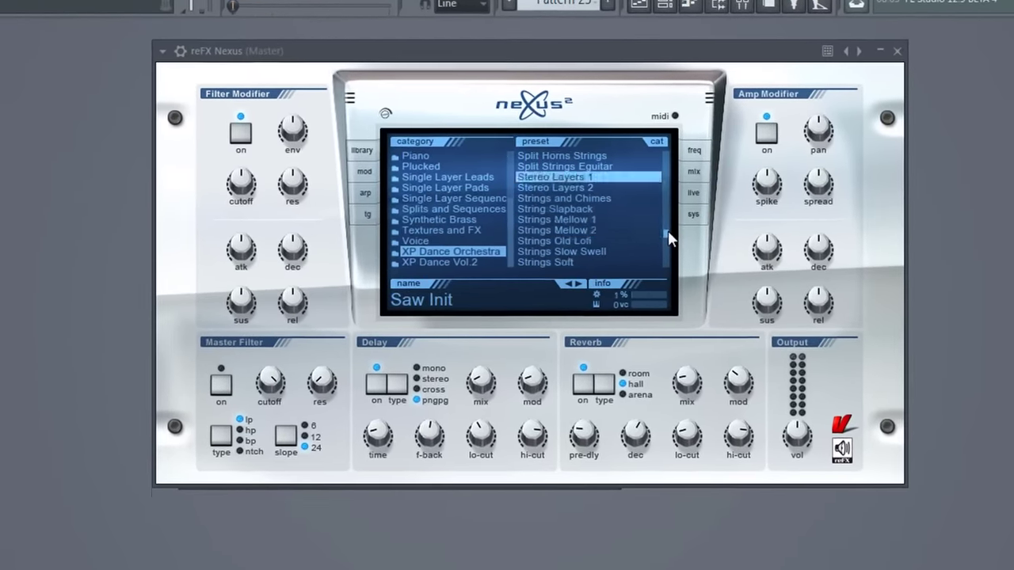
{"action": "left_click", "coordinate": [626, 232]}
{"action": "left_click", "coordinate": [633, 223]}
{"action": "left_click", "coordinate": [639, 261]}
{"action": "left_click", "coordinate": [643, 228]}
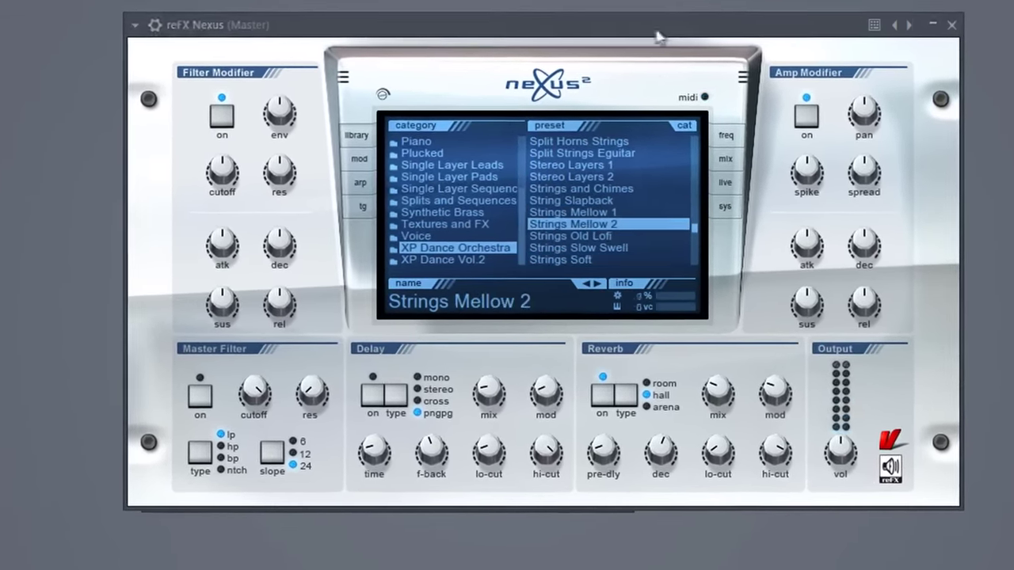
{"action": "left_click", "coordinate": [917, 39]}
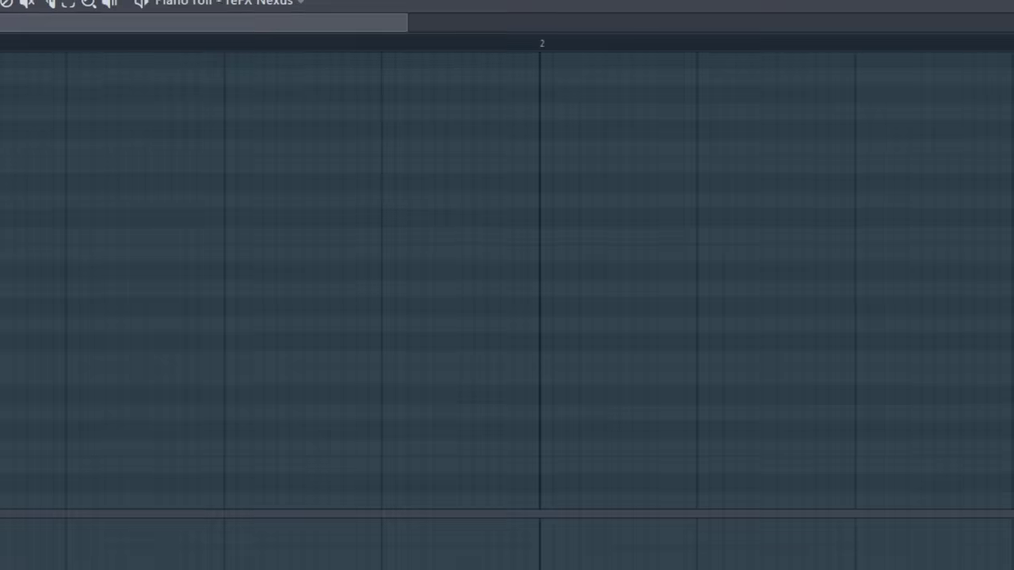
Draw a run of notes for the Nexus strings in the piano roll and play the pattern.
{"action": "left_click", "coordinate": [1, 363]}
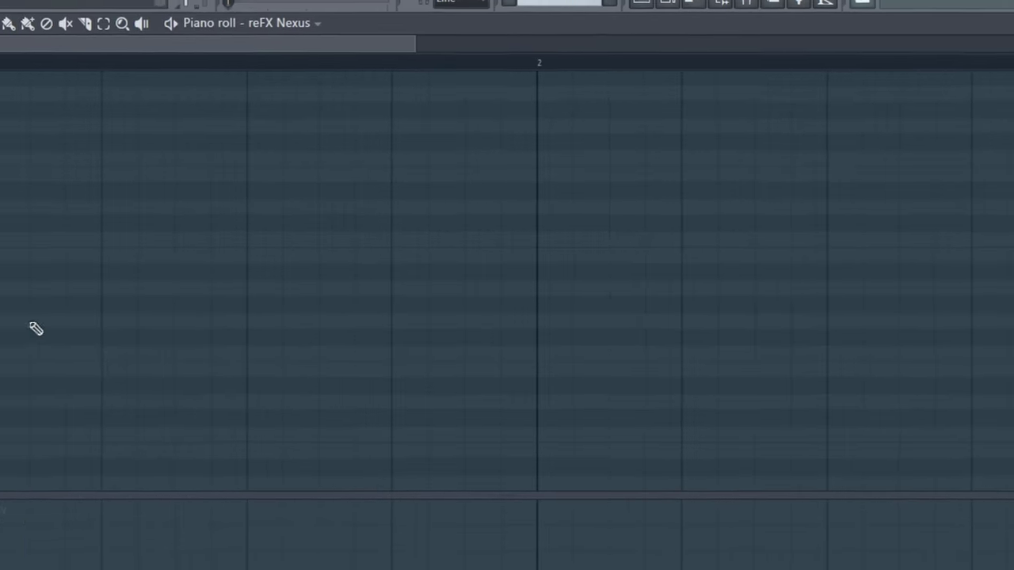
{"action": "left_click", "coordinate": [36, 323]}
{"action": "left_click", "coordinate": [69, 377]}
{"action": "left_click", "coordinate": [148, 323]}
{"action": "left_click", "coordinate": [227, 377]}
{"action": "left_click", "coordinate": [305, 324]}
{"action": "left_click", "coordinate": [401, 288]}
{"action": "left_click", "coordinate": [468, 333]}
{"action": "left_click", "coordinate": [536, 363]}
{"action": "left_click", "coordinate": [604, 318]}
{"action": "left_click", "coordinate": [671, 363]}
{"action": "left_click", "coordinate": [283, 4]}
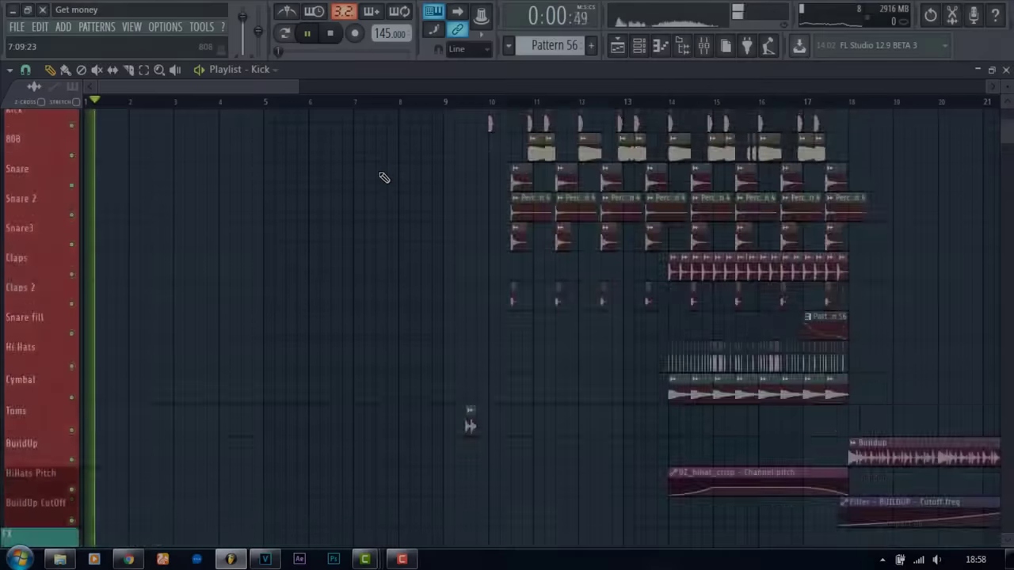
Examine the intro of the Get money project during playback, from the drum tracks down to the sidechain track and back.
{"action": "scroll", "coordinate": [384, 177], "scroll_direction": "down", "scroll_amount": 6}
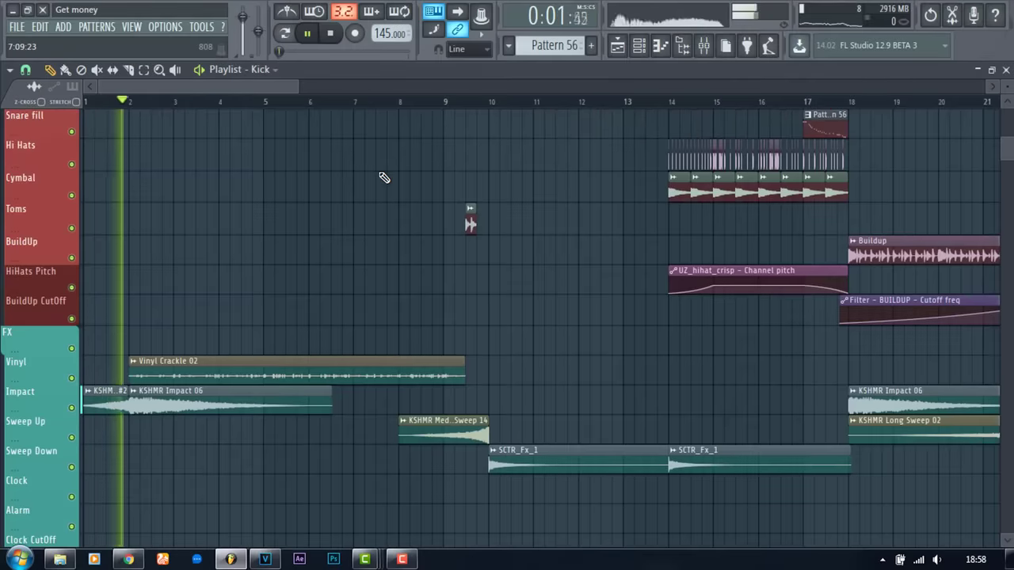
{"action": "scroll", "coordinate": [384, 176], "scroll_direction": "down", "scroll_amount": 8}
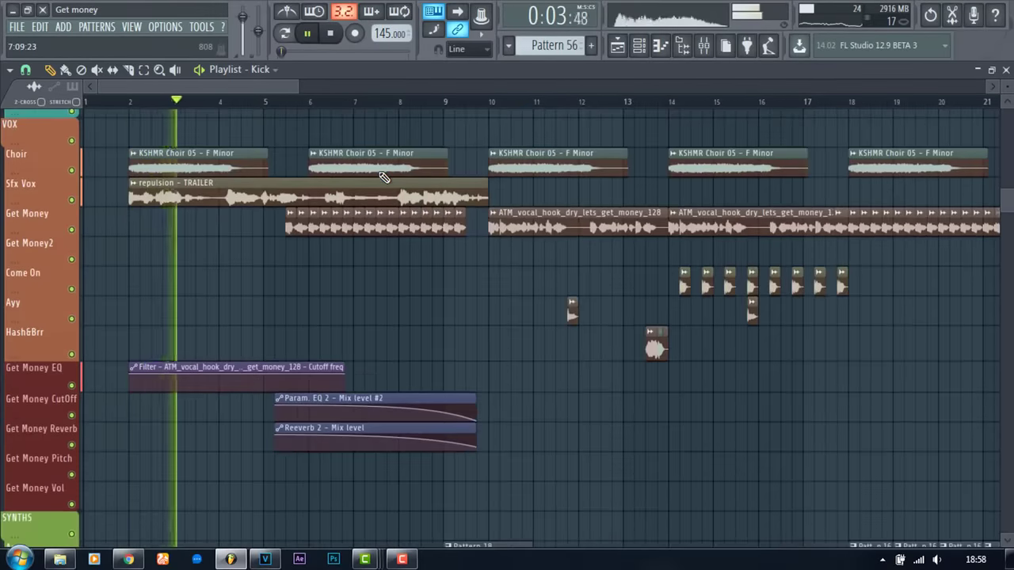
{"action": "scroll", "coordinate": [385, 177], "scroll_direction": "down", "scroll_amount": 10}
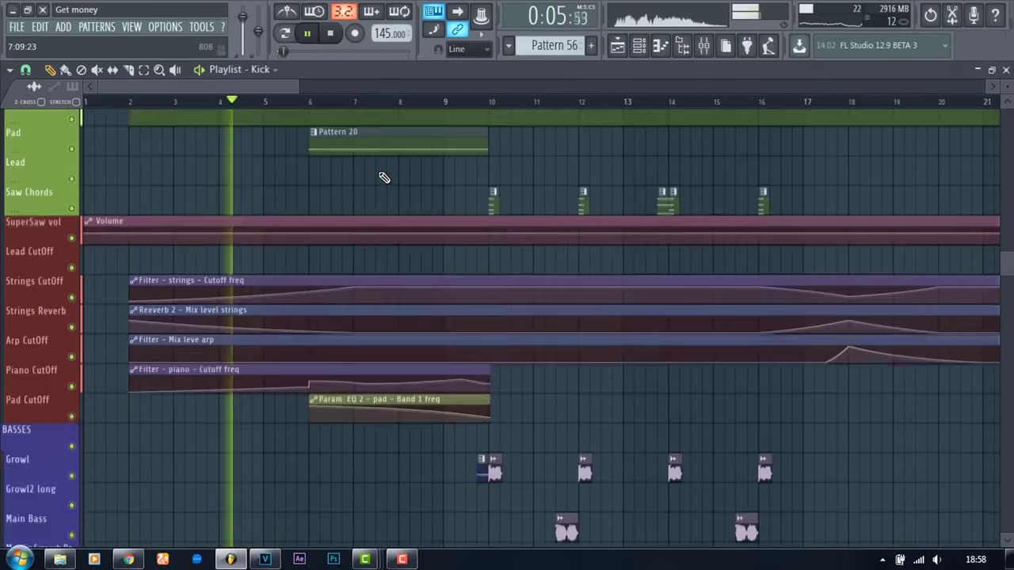
{"action": "scroll", "coordinate": [384, 177], "scroll_direction": "up", "scroll_amount": 6}
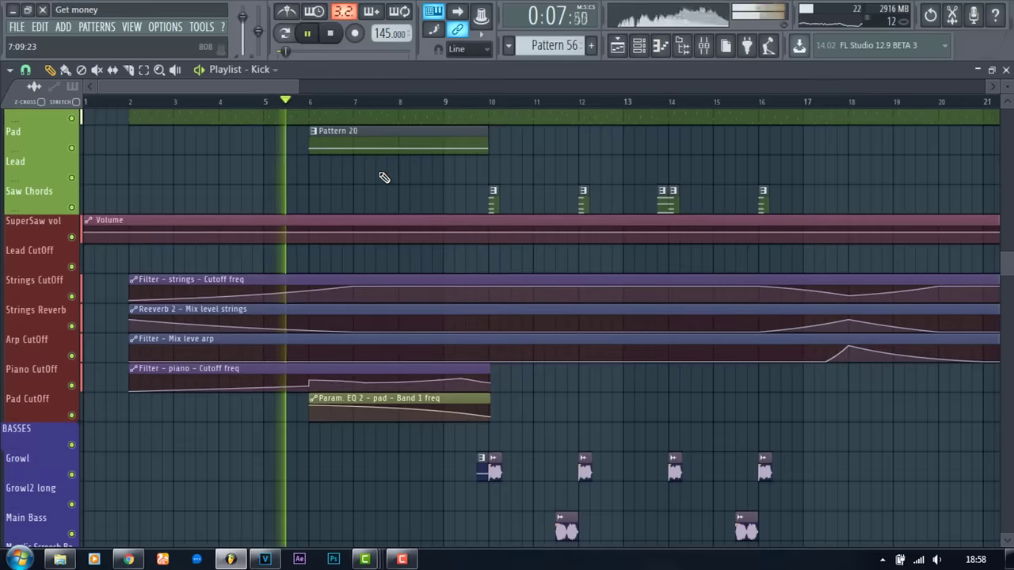
{"action": "scroll", "coordinate": [384, 177], "scroll_direction": "down", "scroll_amount": 10}
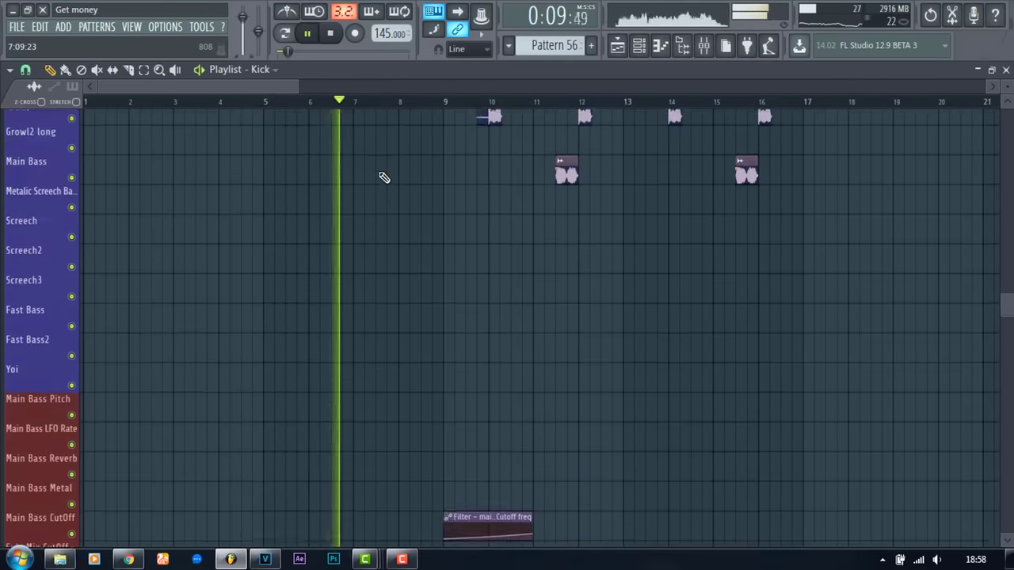
{"action": "scroll", "coordinate": [384, 176], "scroll_direction": "down", "scroll_amount": 8}
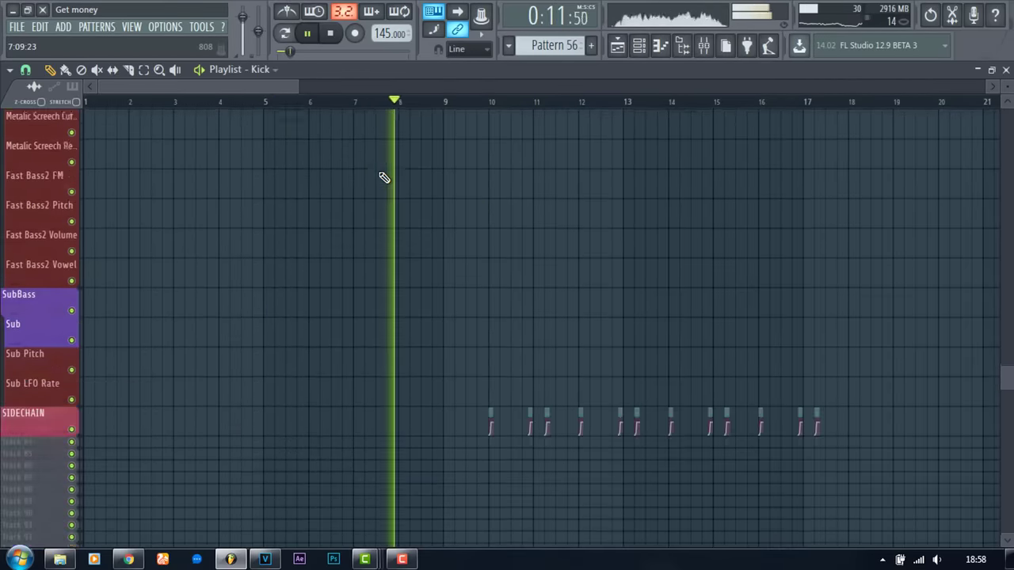
{"action": "scroll", "coordinate": [384, 177], "scroll_direction": "up", "scroll_amount": 15}
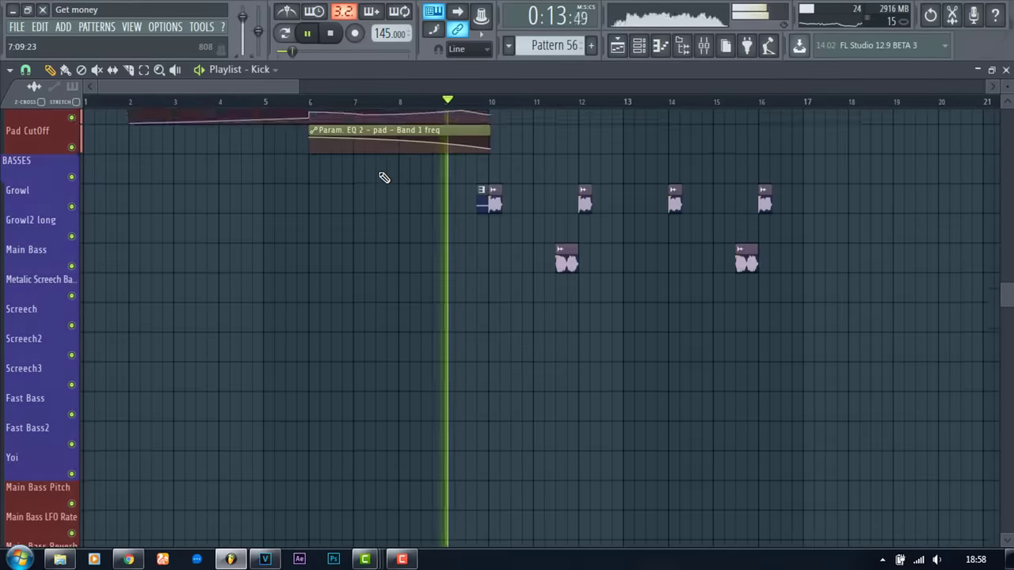
{"action": "scroll", "coordinate": [384, 177], "scroll_direction": "up", "scroll_amount": 15}
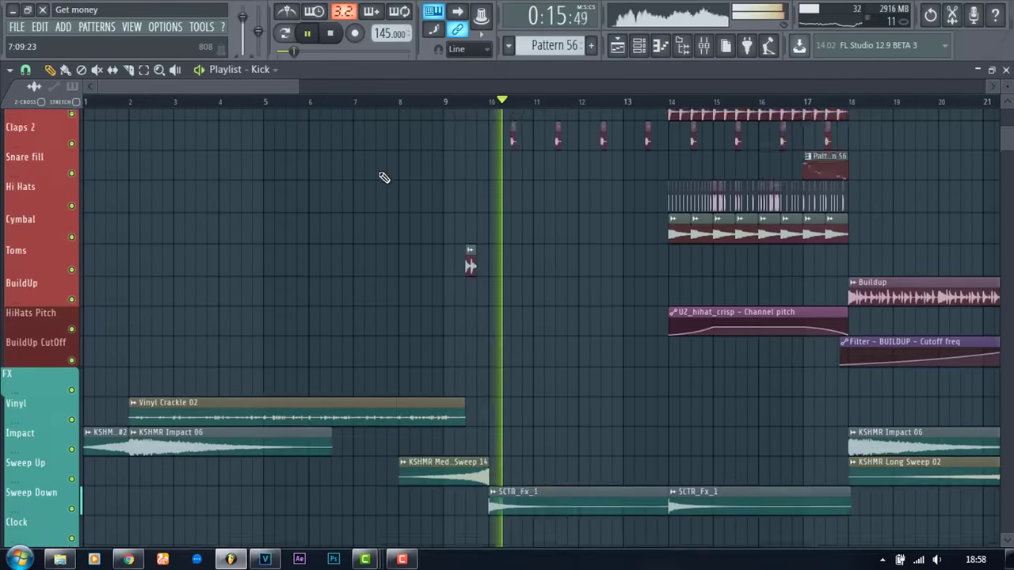
{"action": "scroll", "coordinate": [385, 177], "scroll_direction": "up", "scroll_amount": 2}
Examine the whole track layout up to about bar 36, including the buildup, synths, basses and sub, during playback.
{"action": "left_click_drag", "start_coordinate": [281, 90], "coordinate": [360, 89]}
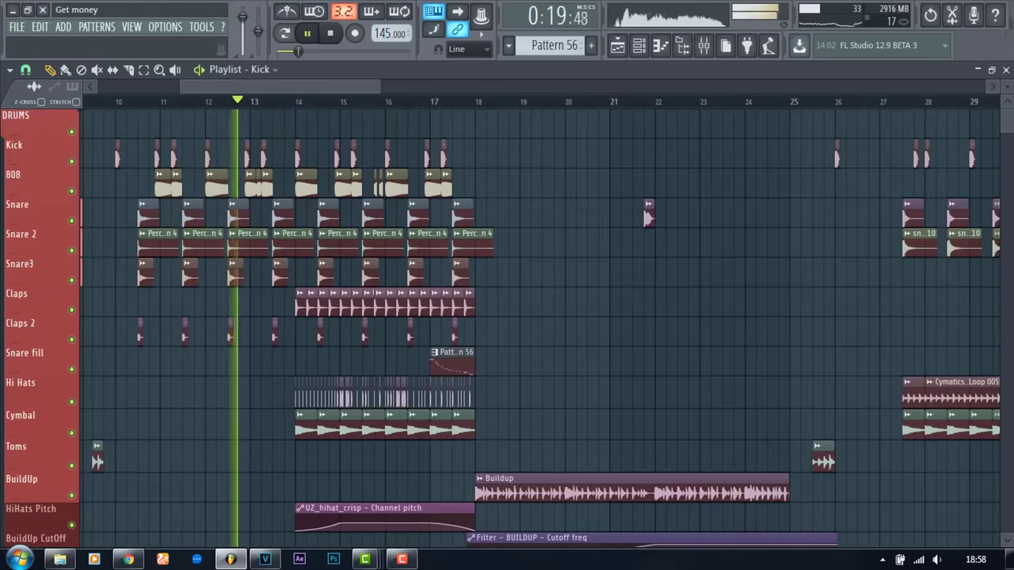
{"action": "scroll", "coordinate": [1002, 90], "scroll_direction": "down", "scroll_amount": 3}
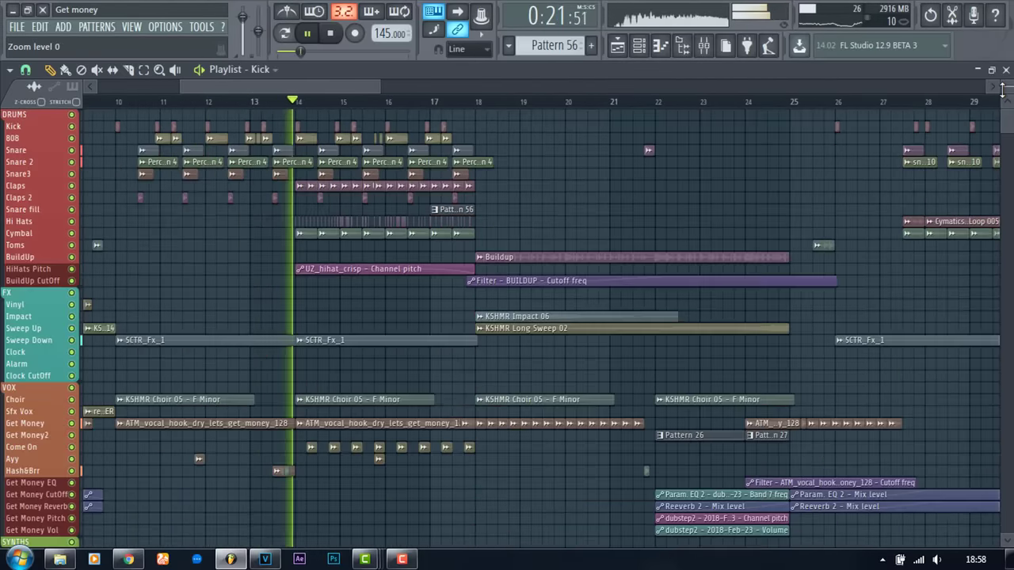
{"action": "scroll", "coordinate": [663, 166], "scroll_direction": "down", "scroll_amount": 3}
{"action": "scroll", "coordinate": [618, 107], "scroll_direction": "down", "scroll_amount": 3}
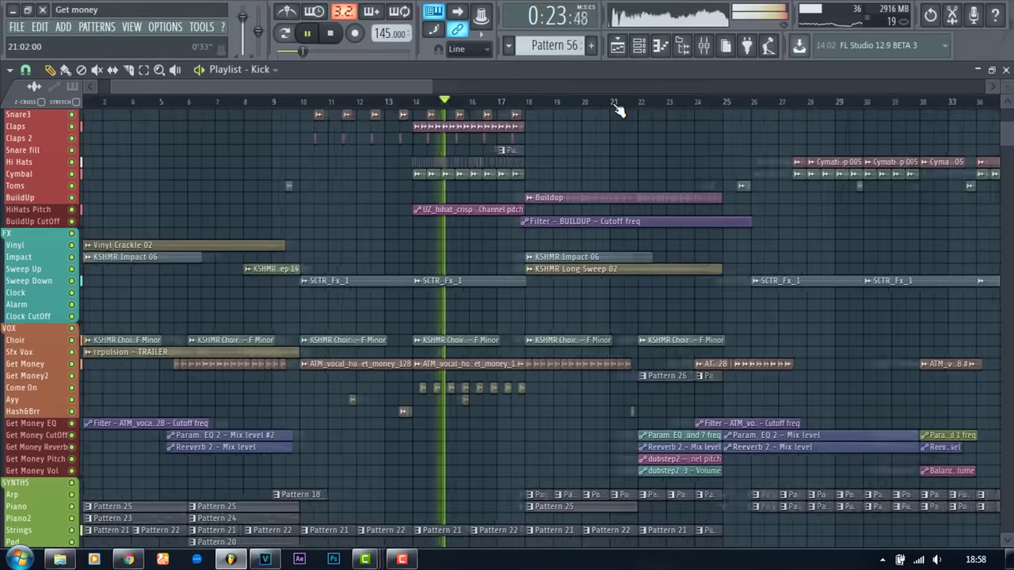
{"action": "scroll", "coordinate": [701, 277], "scroll_direction": "down", "scroll_amount": 10}
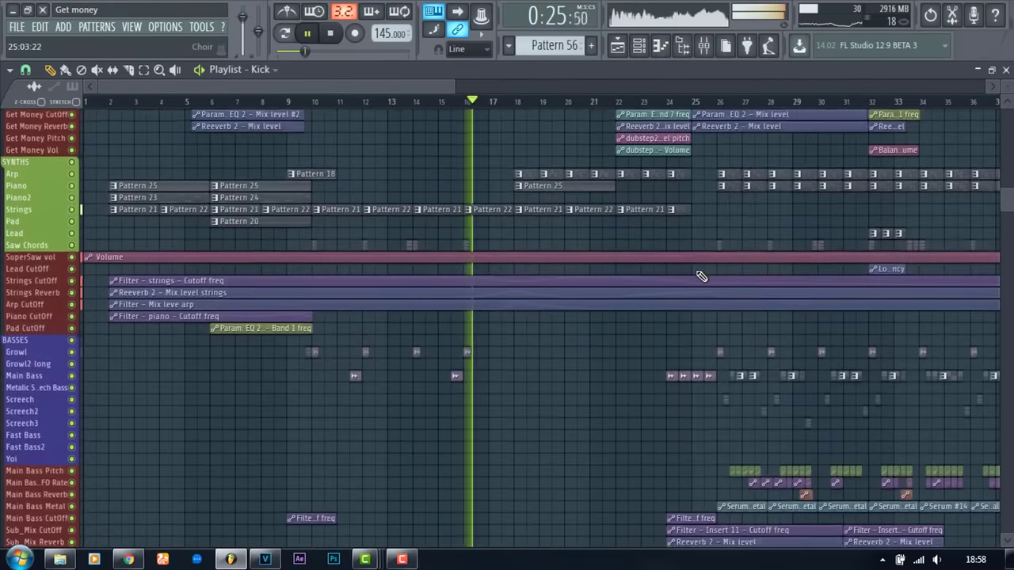
{"action": "scroll", "coordinate": [697, 273], "scroll_direction": "down", "scroll_amount": 8}
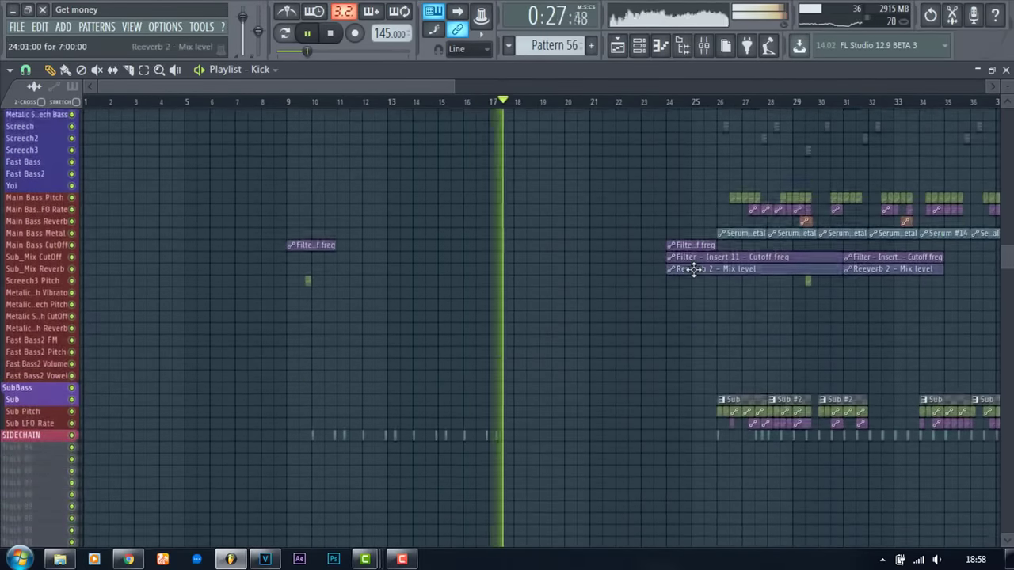
{"action": "scroll", "coordinate": [693, 270], "scroll_direction": "up", "scroll_amount": 4}
{"action": "scroll", "coordinate": [693, 270], "scroll_direction": "up", "scroll_amount": 15}
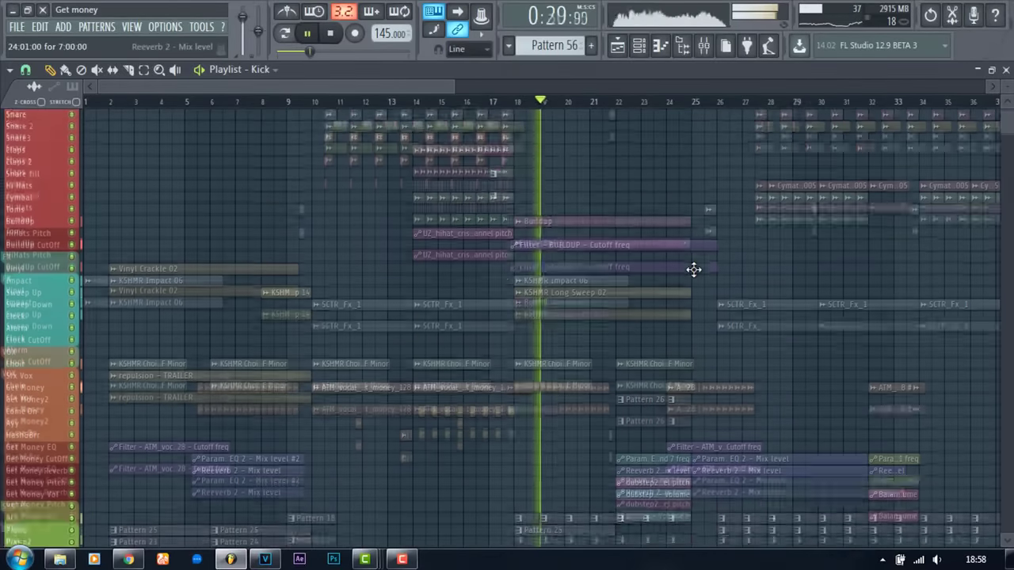
{"action": "scroll", "coordinate": [693, 270], "scroll_direction": "up", "scroll_amount": 2}
Examine the drop from bar 25 to bar 43 during playback, from drums through vocals, synths and basses to the sidechain.
{"action": "left_click_drag", "start_coordinate": [242, 92], "coordinate": [363, 90]}
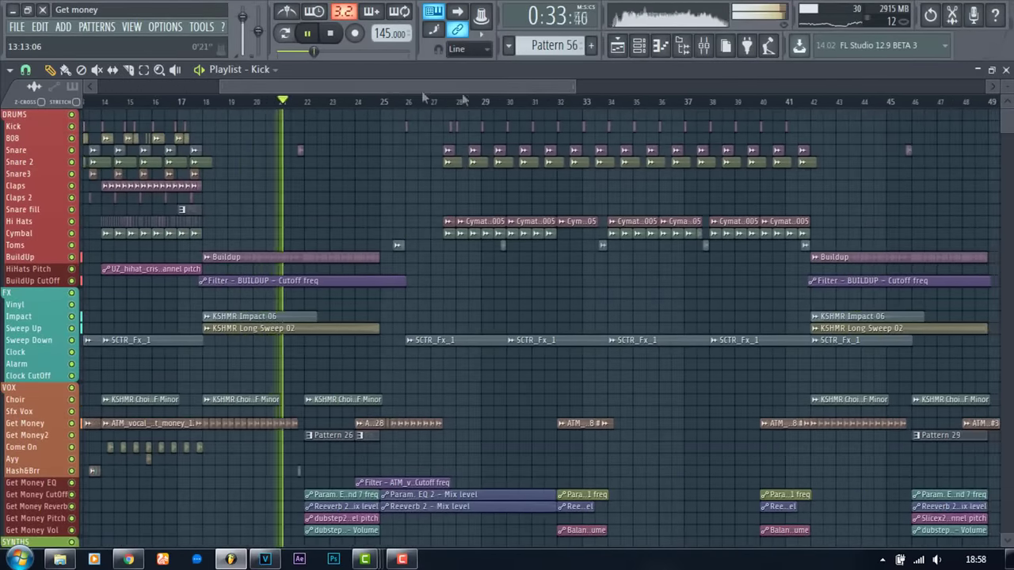
{"action": "left_click_drag", "start_coordinate": [1010, 89], "coordinate": [1010, 111]}
{"action": "scroll", "coordinate": [608, 267], "scroll_direction": "down", "scroll_amount": 3}
{"action": "scroll", "coordinate": [536, 222], "scroll_direction": "up", "scroll_amount": 2}
{"action": "left_click_drag", "start_coordinate": [440, 90], "coordinate": [506, 86]}
{"action": "left_click_drag", "start_coordinate": [643, 86], "coordinate": [504, 86]}
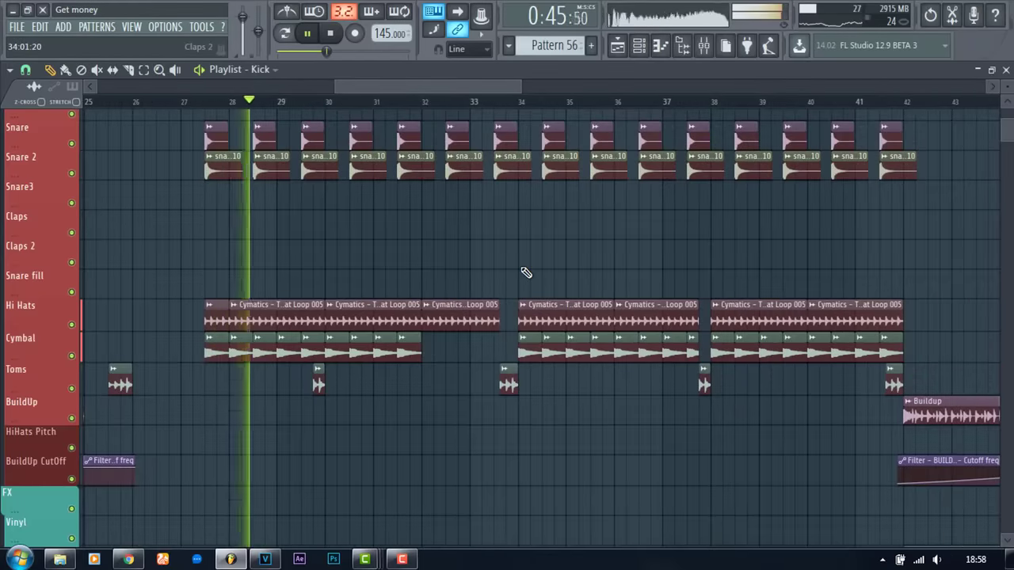
{"action": "scroll", "coordinate": [525, 272], "scroll_direction": "down", "scroll_amount": 15}
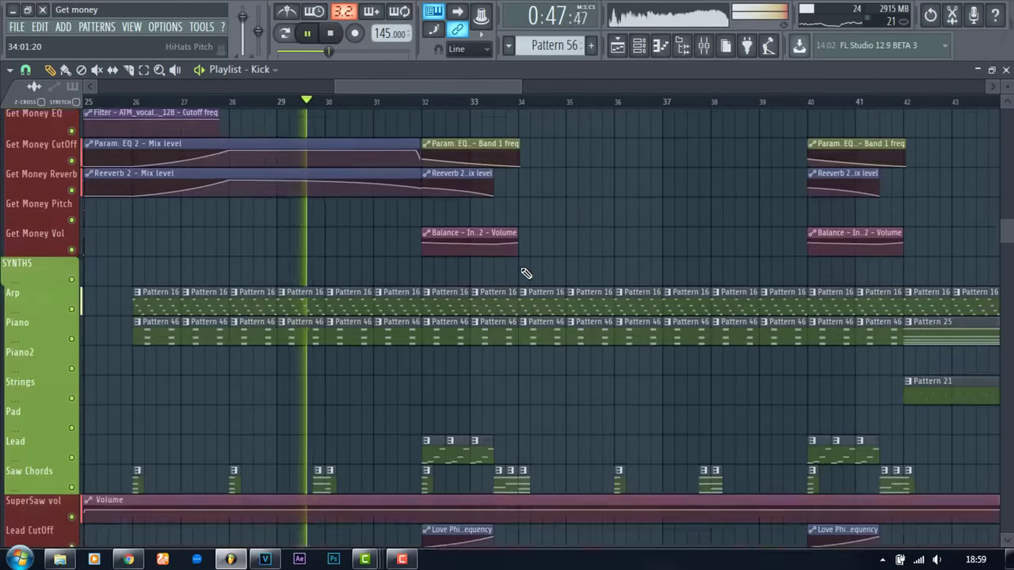
{"action": "scroll", "coordinate": [525, 272], "scroll_direction": "down", "scroll_amount": 13}
{"action": "scroll", "coordinate": [525, 273], "scroll_direction": "down", "scroll_amount": 6}
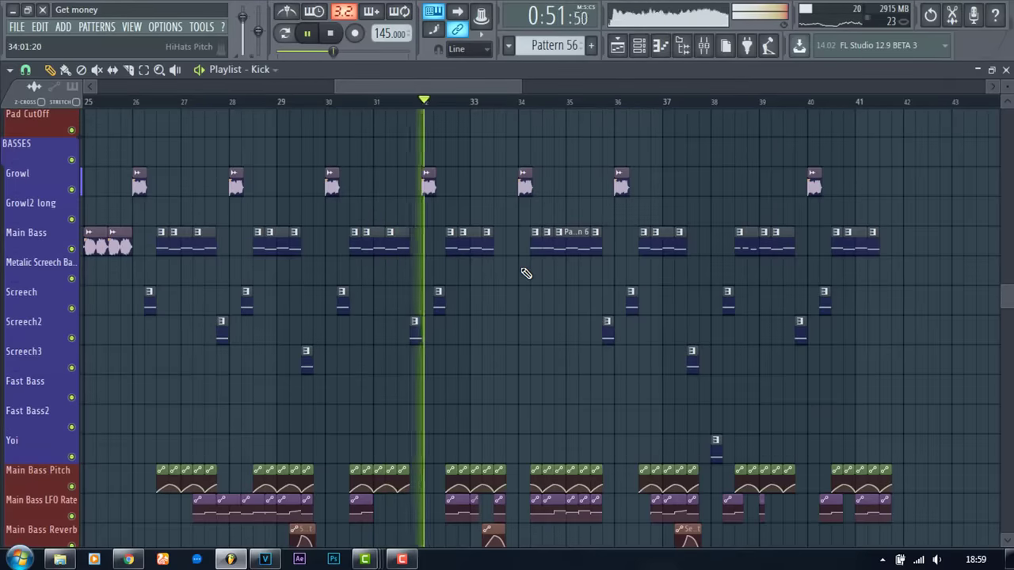
{"action": "scroll", "coordinate": [525, 272], "scroll_direction": "down", "scroll_amount": 10}
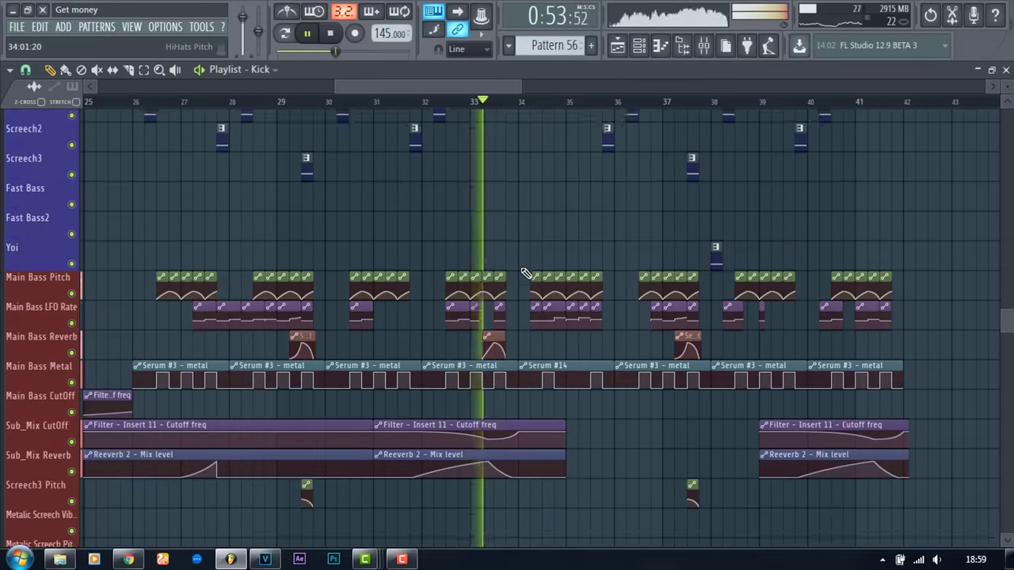
{"action": "scroll", "coordinate": [525, 273], "scroll_direction": "down", "scroll_amount": 4}
{"action": "scroll", "coordinate": [525, 272], "scroll_direction": "down", "scroll_amount": 6}
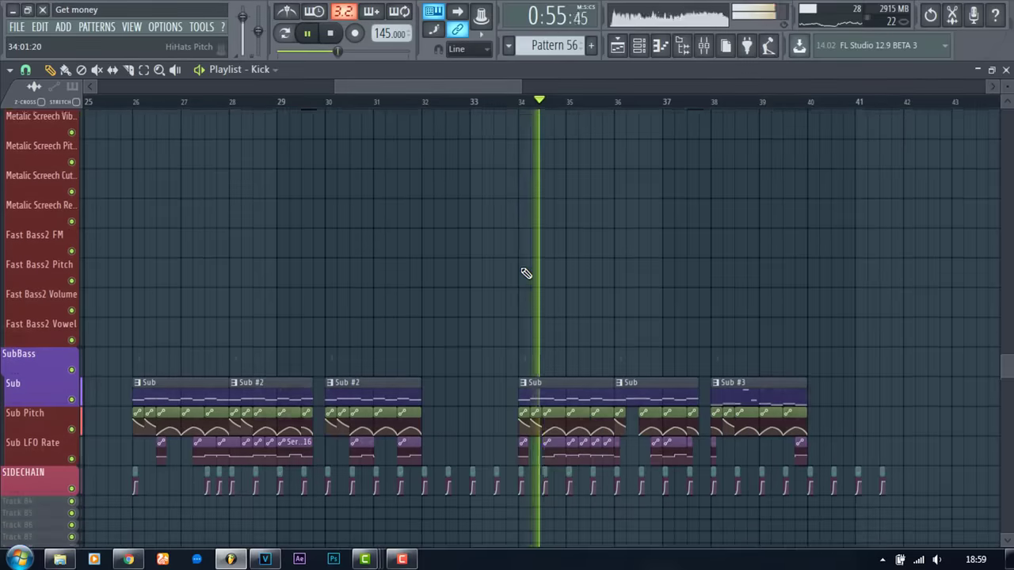
Examine the end of the first drop and the second buildup up to about bar 49 during playback, from drums to the sidechain.
{"action": "scroll", "coordinate": [525, 272], "scroll_direction": "up", "scroll_amount": 15}
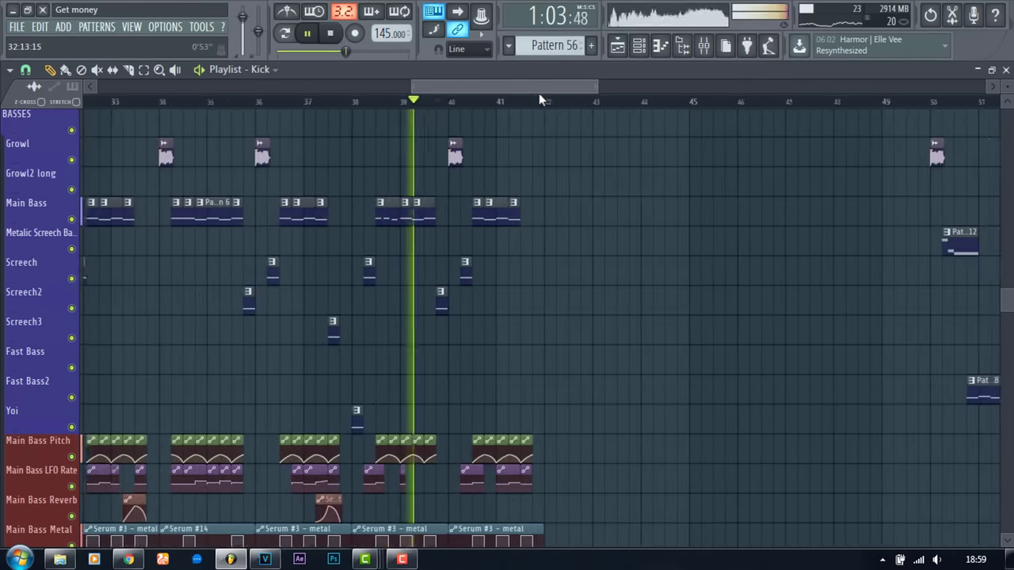
{"action": "scroll", "coordinate": [689, 216], "scroll_direction": "up", "scroll_amount": 20}
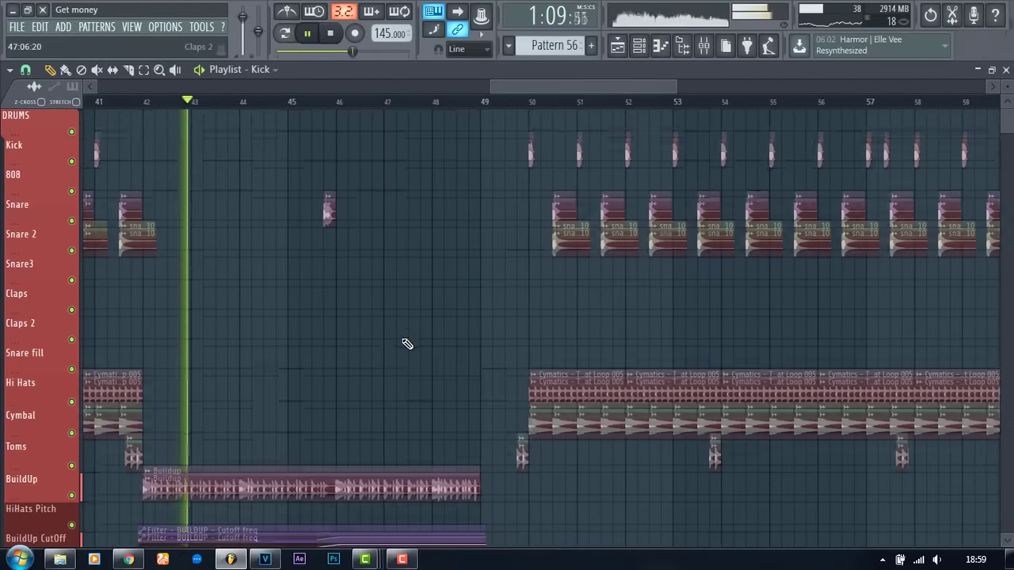
{"action": "scroll", "coordinate": [407, 343], "scroll_direction": "down", "scroll_amount": 7}
{"action": "scroll", "coordinate": [415, 342], "scroll_direction": "down", "scroll_amount": 20}
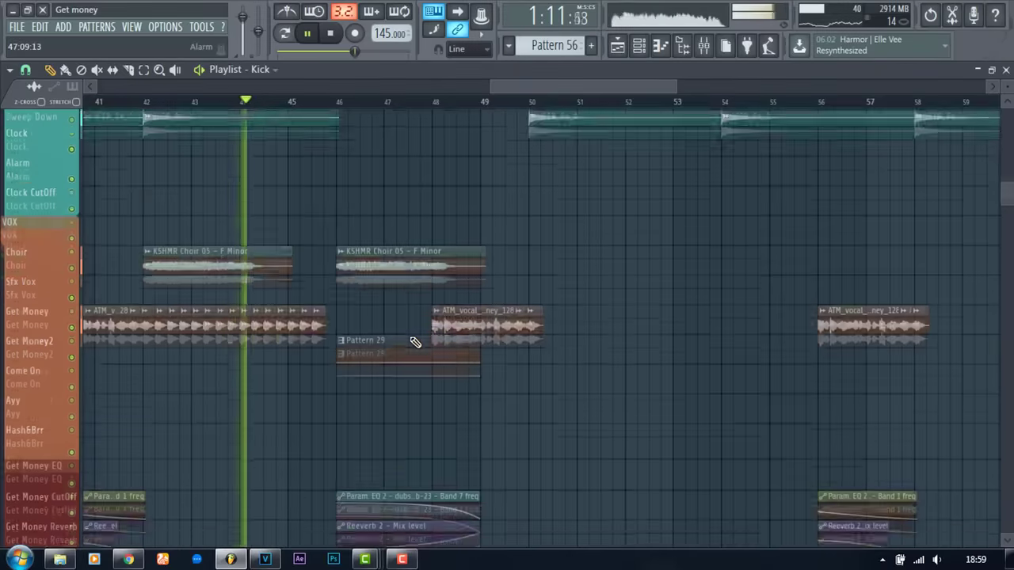
{"action": "scroll", "coordinate": [415, 342], "scroll_direction": "down", "scroll_amount": 15}
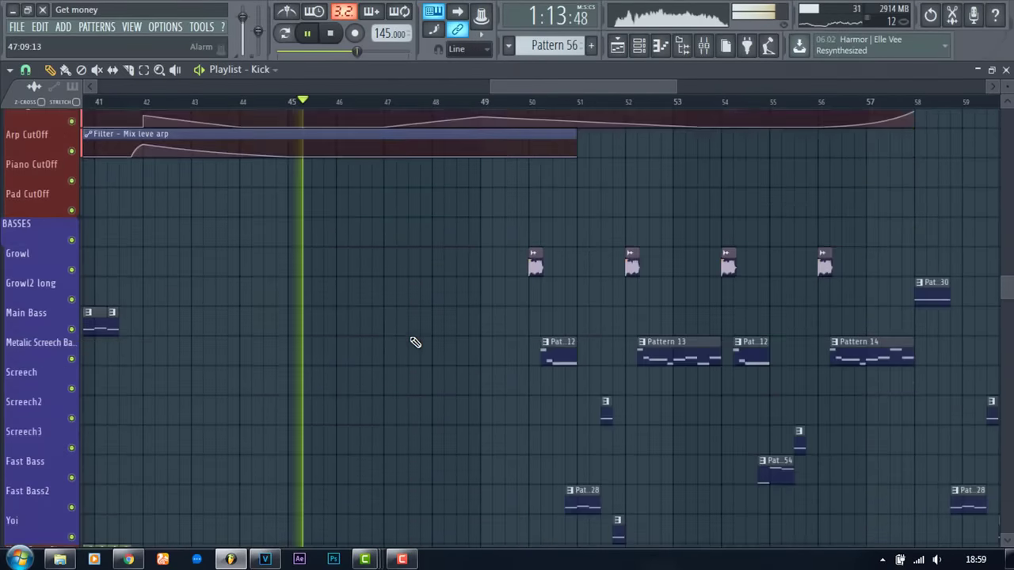
{"action": "scroll", "coordinate": [414, 342], "scroll_direction": "down", "scroll_amount": 4}
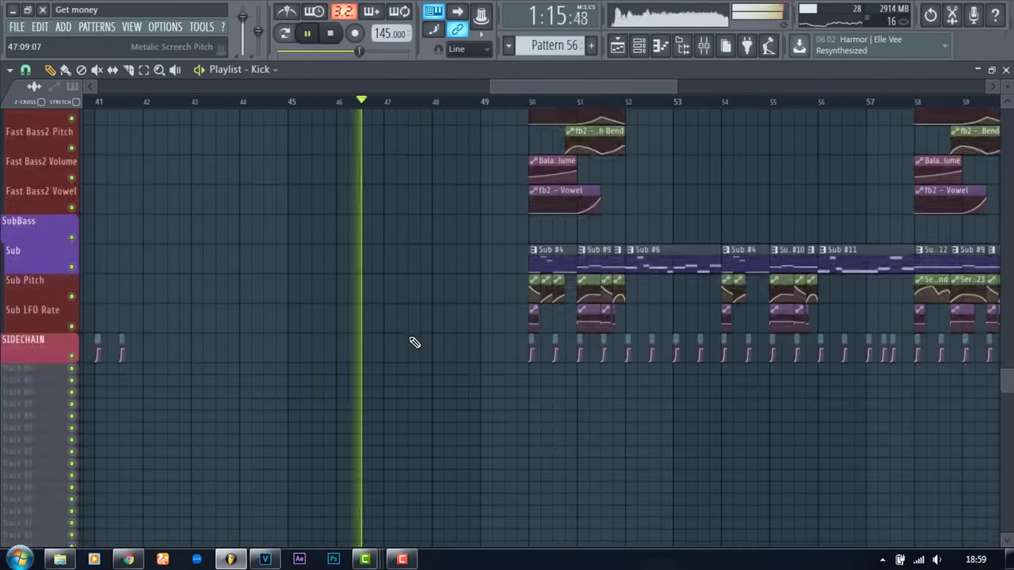
{"action": "scroll", "coordinate": [415, 342], "scroll_direction": "up", "scroll_amount": 20}
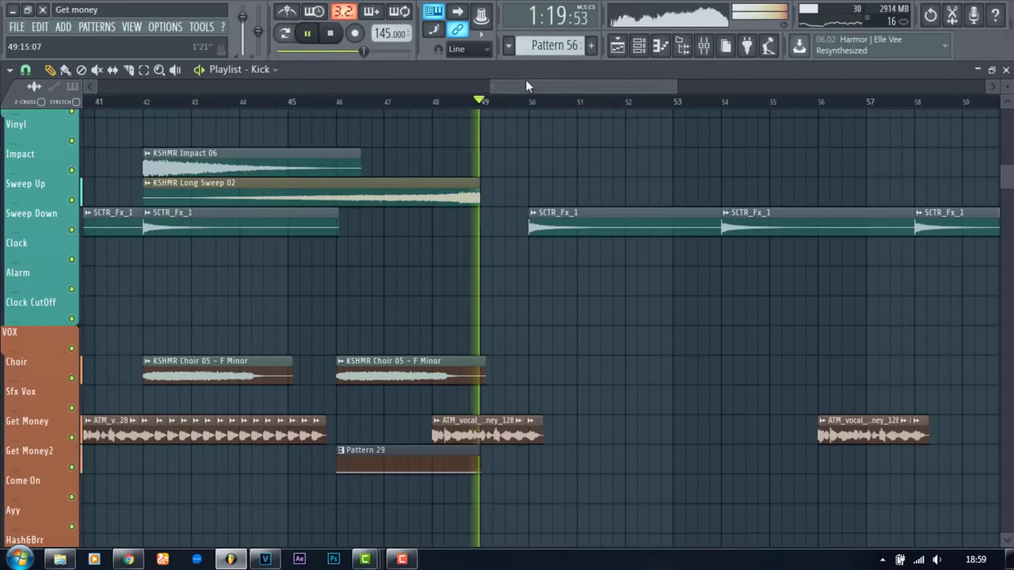
Examine the start of the second drop from bar 50 during playback, covering the vocal, synth and bass tracks.
{"action": "scroll", "coordinate": [520, 324], "scroll_direction": "down", "scroll_amount": 13}
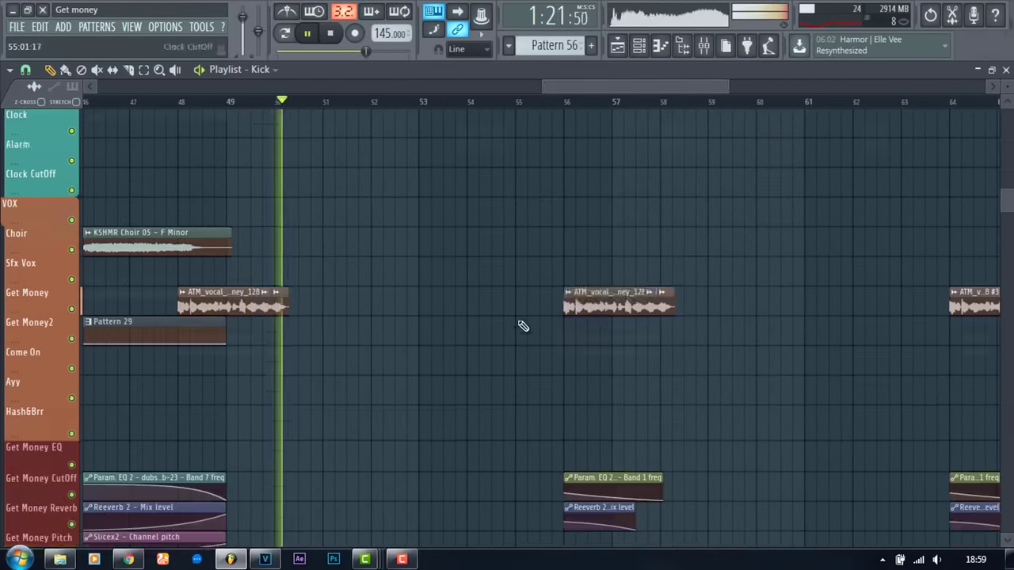
{"action": "scroll", "coordinate": [525, 326], "scroll_direction": "down", "scroll_amount": 4}
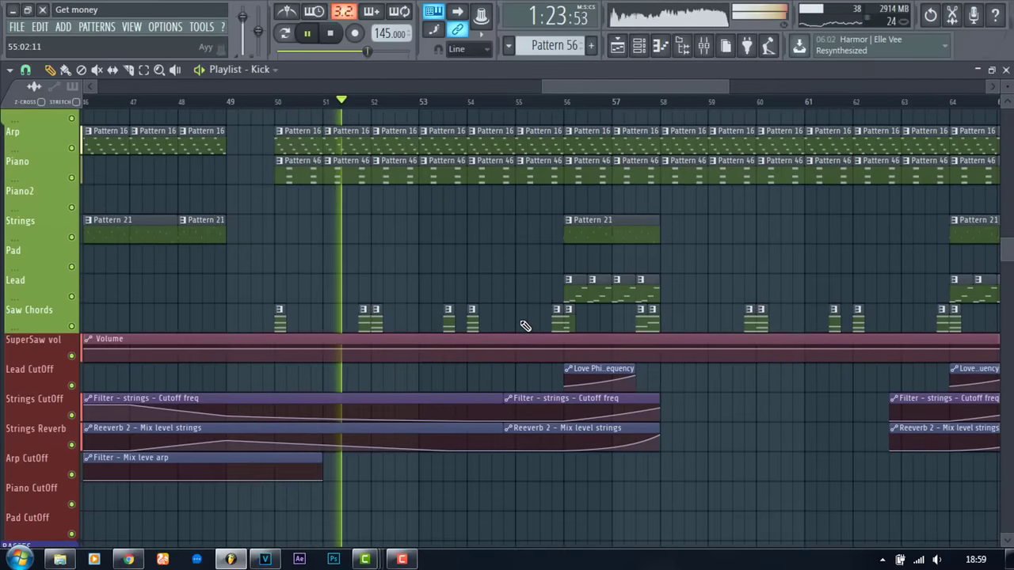
{"action": "scroll", "coordinate": [525, 326], "scroll_direction": "down", "scroll_amount": 16}
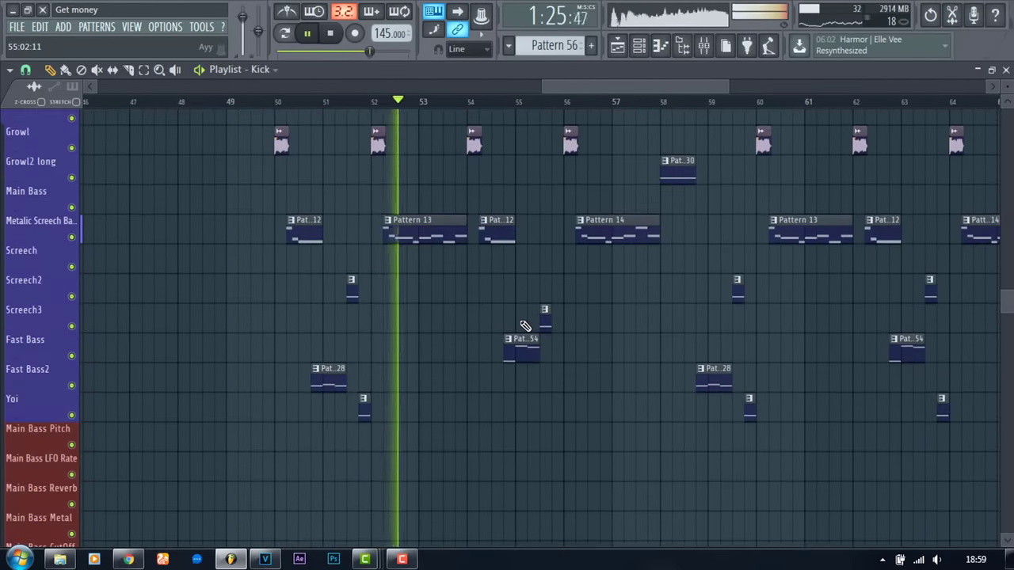
{"action": "scroll", "coordinate": [525, 327], "scroll_direction": "down", "scroll_amount": 3}
{"action": "scroll", "coordinate": [524, 325], "scroll_direction": "up", "scroll_amount": 2}
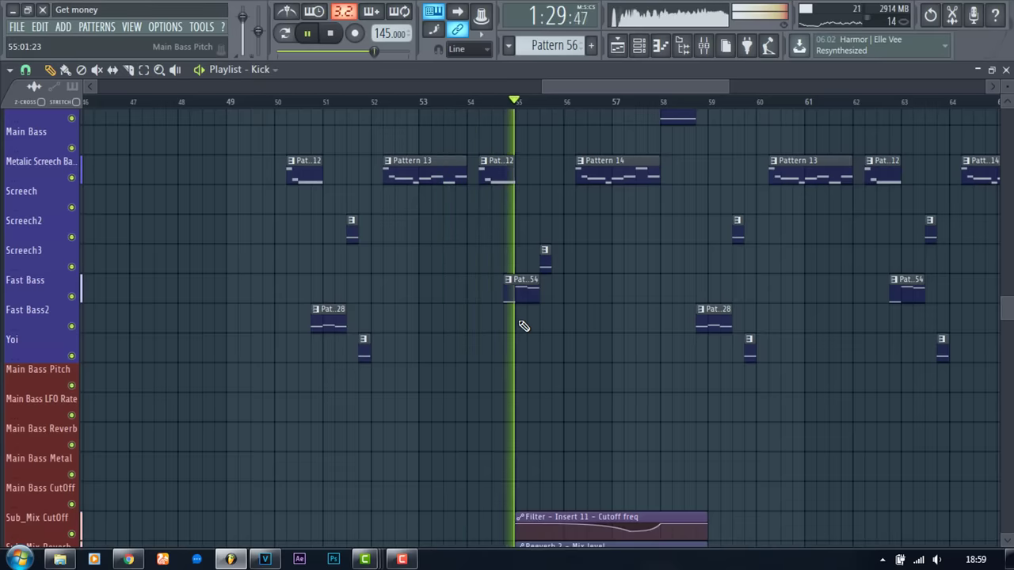
Examine the rest of the second drop up to bar 66 during playback, including the bass automation, sub, sidechain, vocals and drums.
{"action": "left_click_drag", "start_coordinate": [554, 95], "coordinate": [599, 89]}
{"action": "scroll", "coordinate": [662, 308], "scroll_direction": "up", "scroll_amount": 1}
{"action": "scroll", "coordinate": [661, 308], "scroll_direction": "up", "scroll_amount": 4}
{"action": "scroll", "coordinate": [661, 308], "scroll_direction": "down", "scroll_amount": 20}
{"action": "scroll", "coordinate": [661, 309], "scroll_direction": "up", "scroll_amount": 1}
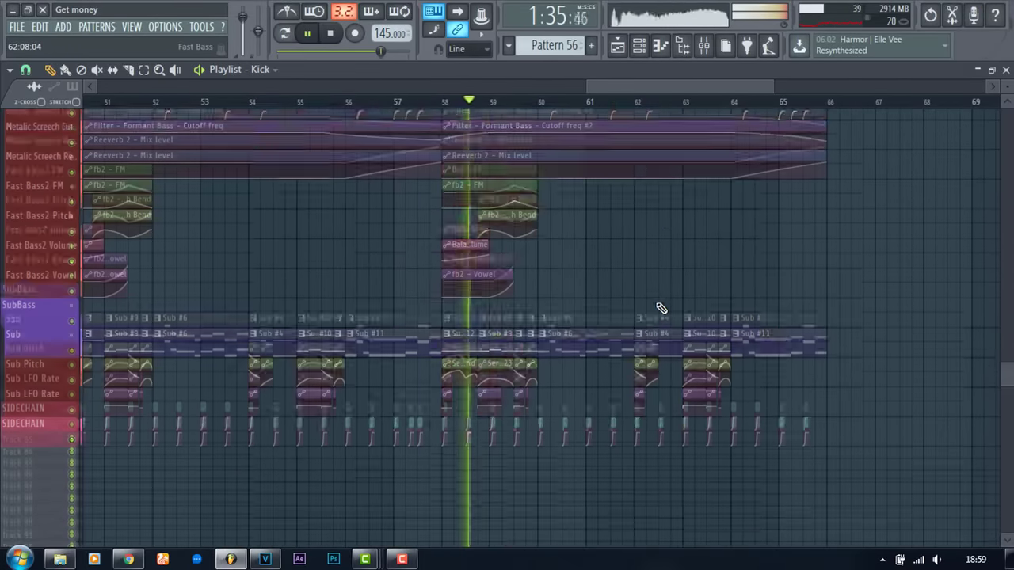
{"action": "scroll", "coordinate": [661, 308], "scroll_direction": "up", "scroll_amount": 2}
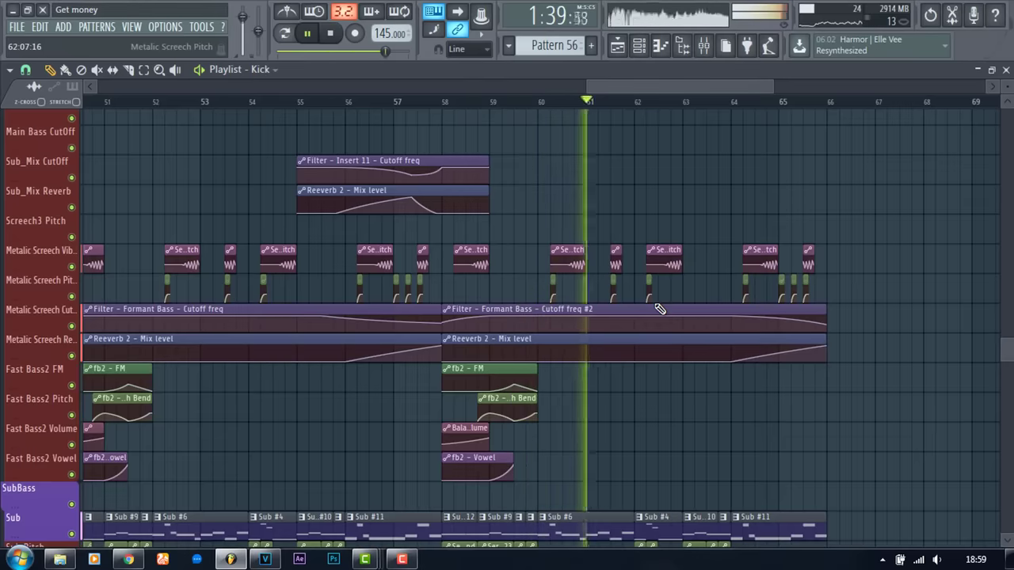
{"action": "scroll", "coordinate": [808, 326], "scroll_direction": "down", "scroll_amount": 3}
{"action": "scroll", "coordinate": [862, 339], "scroll_direction": "up", "scroll_amount": 17}
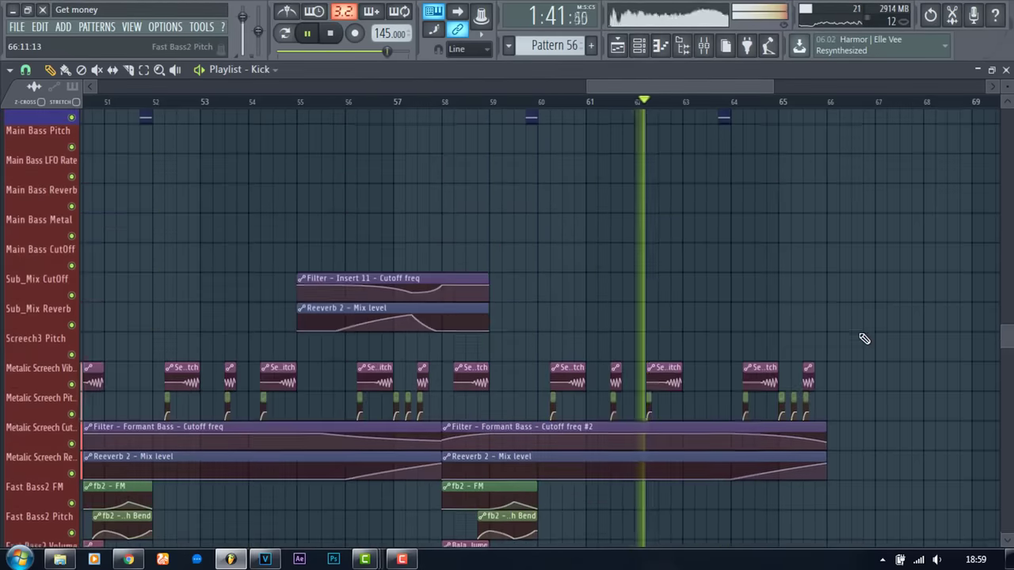
{"action": "scroll", "coordinate": [864, 338], "scroll_direction": "down", "scroll_amount": 20}
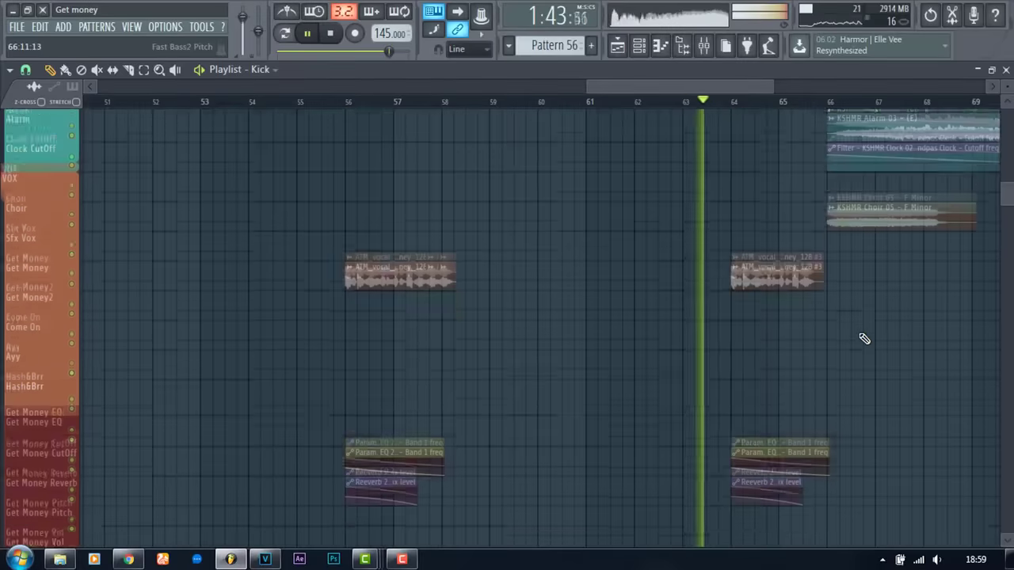
{"action": "scroll", "coordinate": [864, 339], "scroll_direction": "up", "scroll_amount": 11}
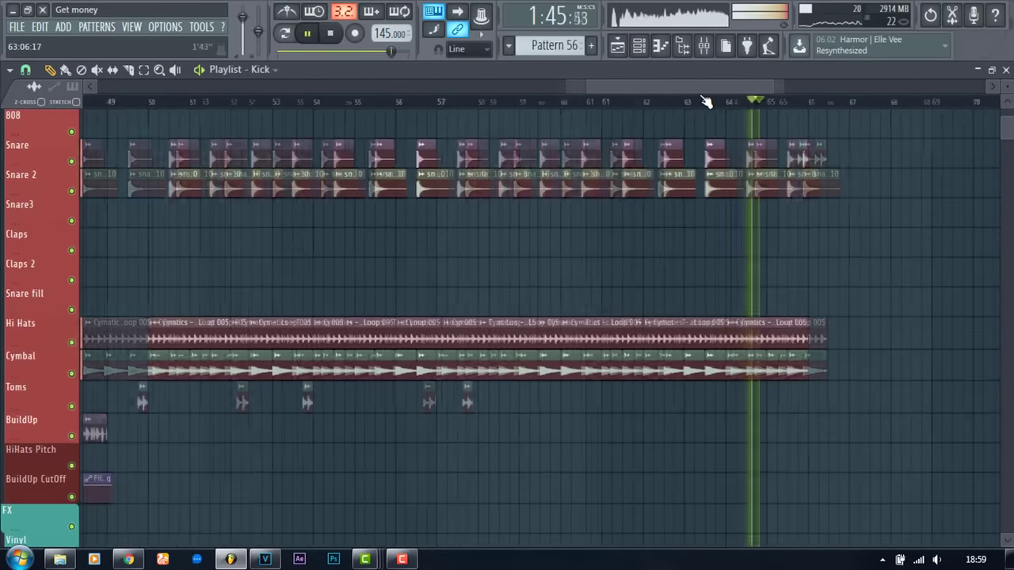
Examine the outro after bar 66 and the complete arrangement from bar 1 to 73, from drums down to the sidechain track.
{"action": "scroll", "coordinate": [701, 93], "scroll_direction": "down", "scroll_amount": 3}
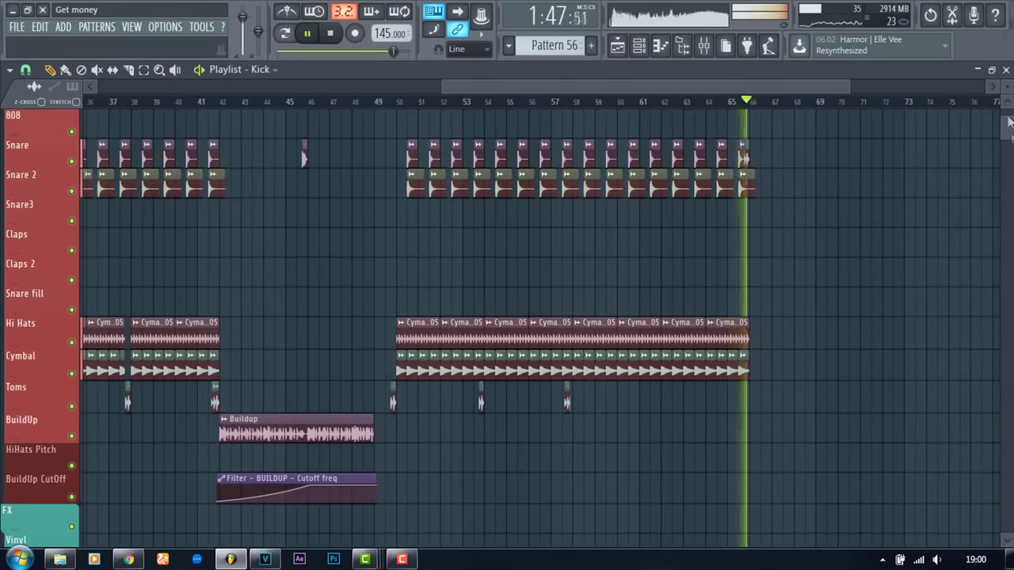
{"action": "scroll", "coordinate": [1003, 89], "scroll_direction": "down", "scroll_amount": 5}
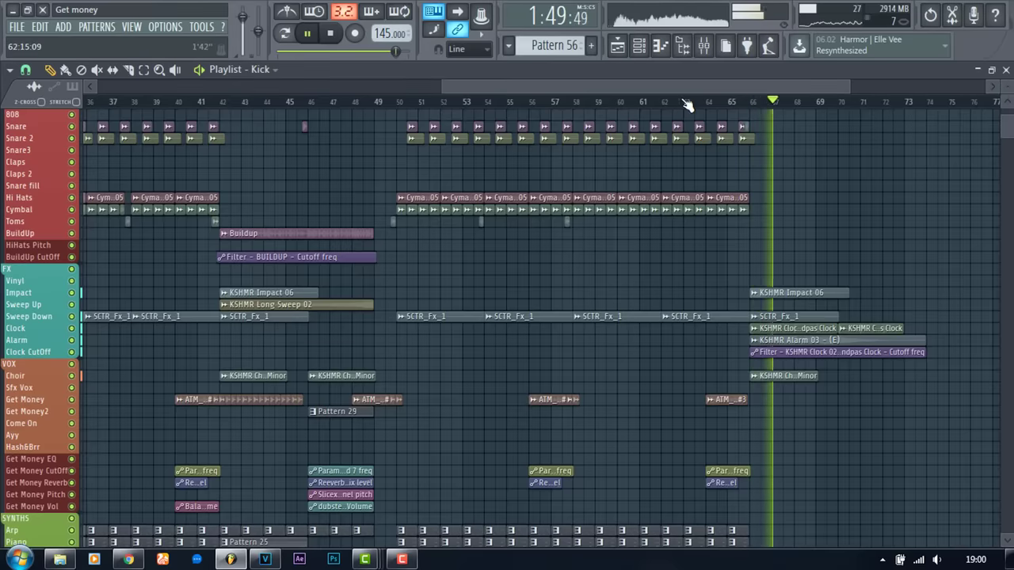
{"action": "scroll", "coordinate": [686, 105], "scroll_direction": "down", "scroll_amount": 3}
{"action": "left_click_drag", "start_coordinate": [982, 84], "coordinate": [816, 84]}
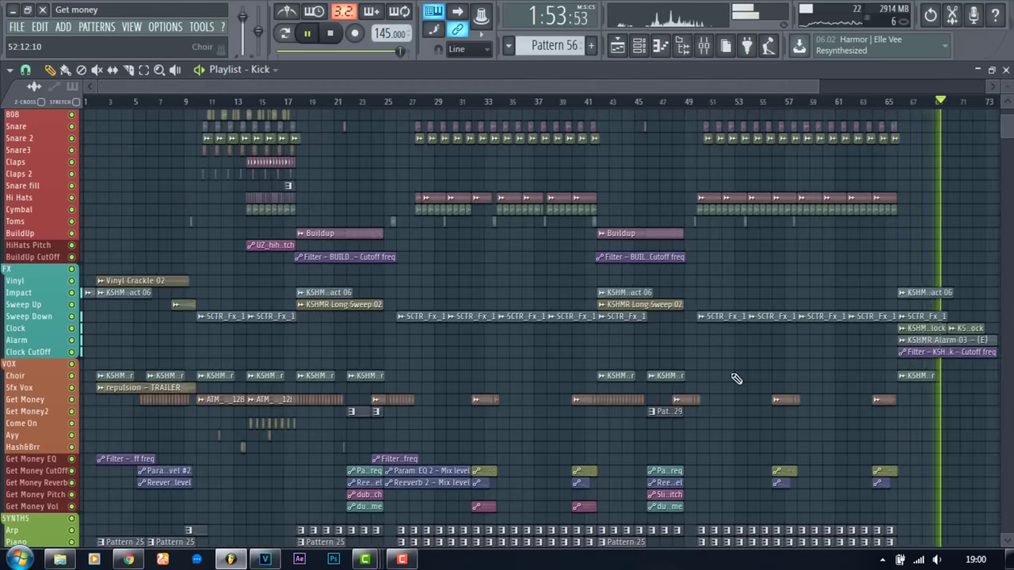
{"action": "scroll", "coordinate": [735, 379], "scroll_direction": "down", "scroll_amount": 10}
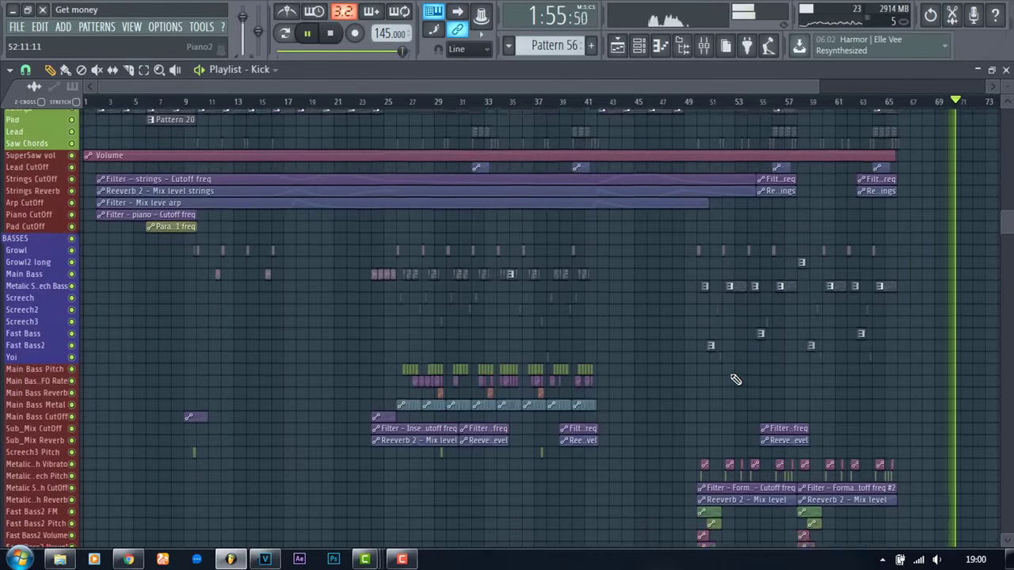
{"action": "scroll", "coordinate": [736, 379], "scroll_direction": "down", "scroll_amount": 6}
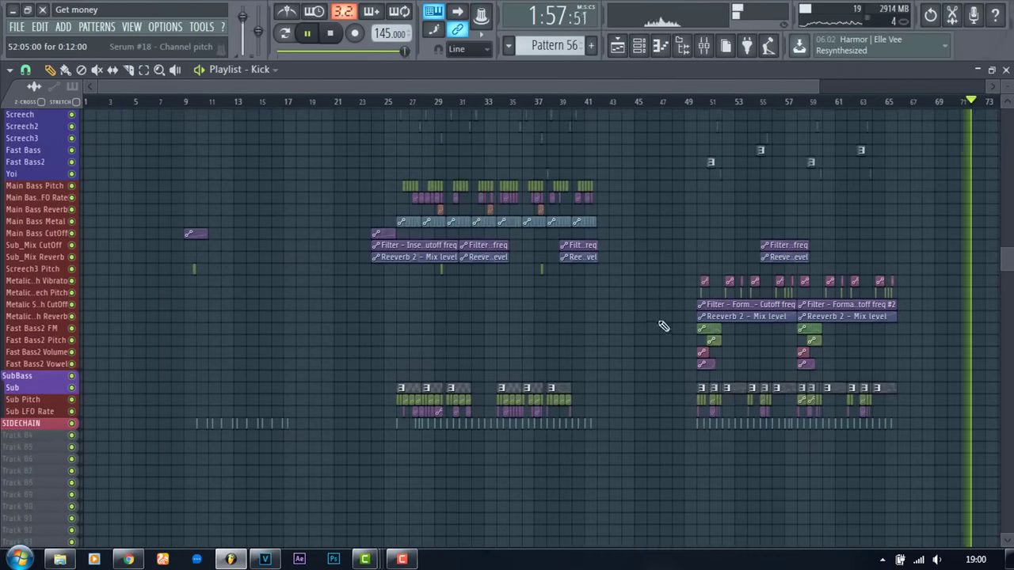